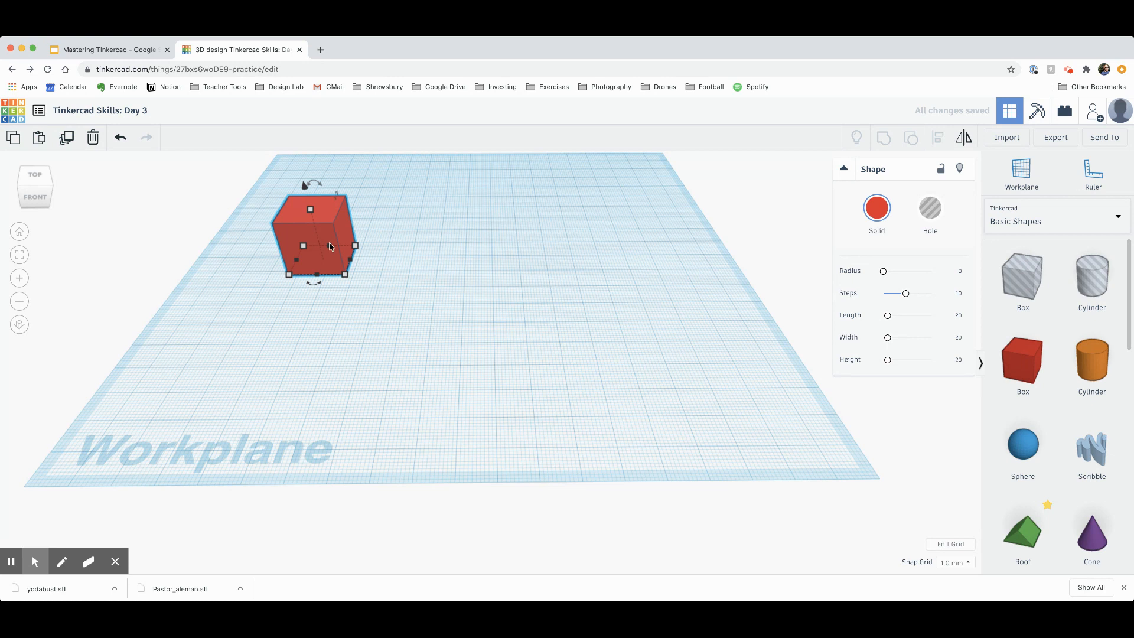
- Copy the red box to a spot beside the original and delete the copy
alt+drag(332, 231, 407, 233)
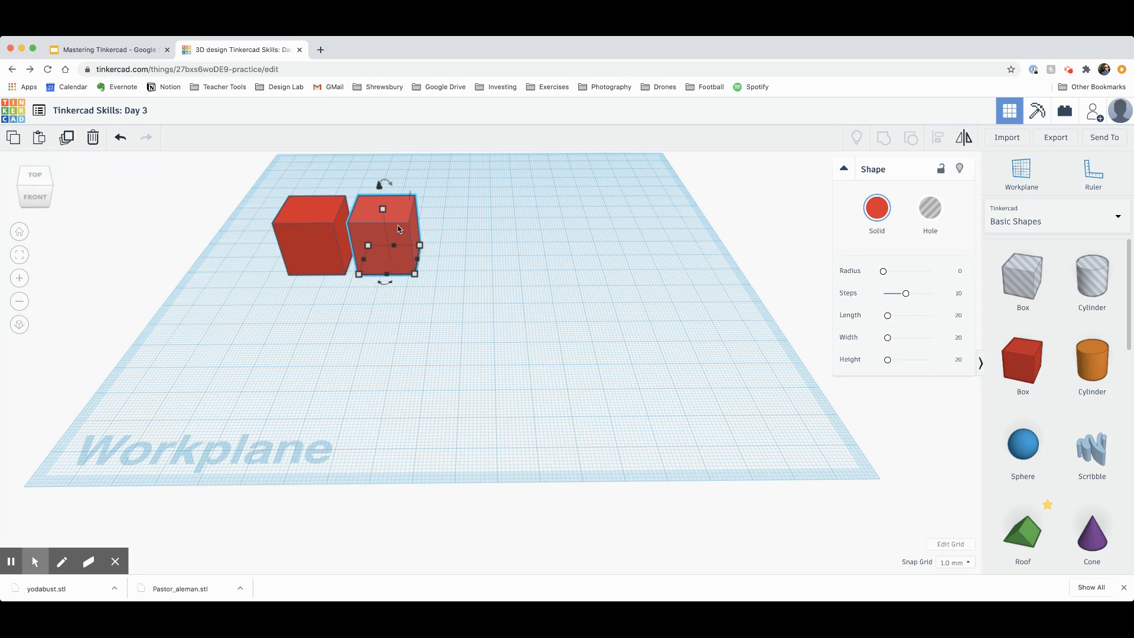
key(Delete)
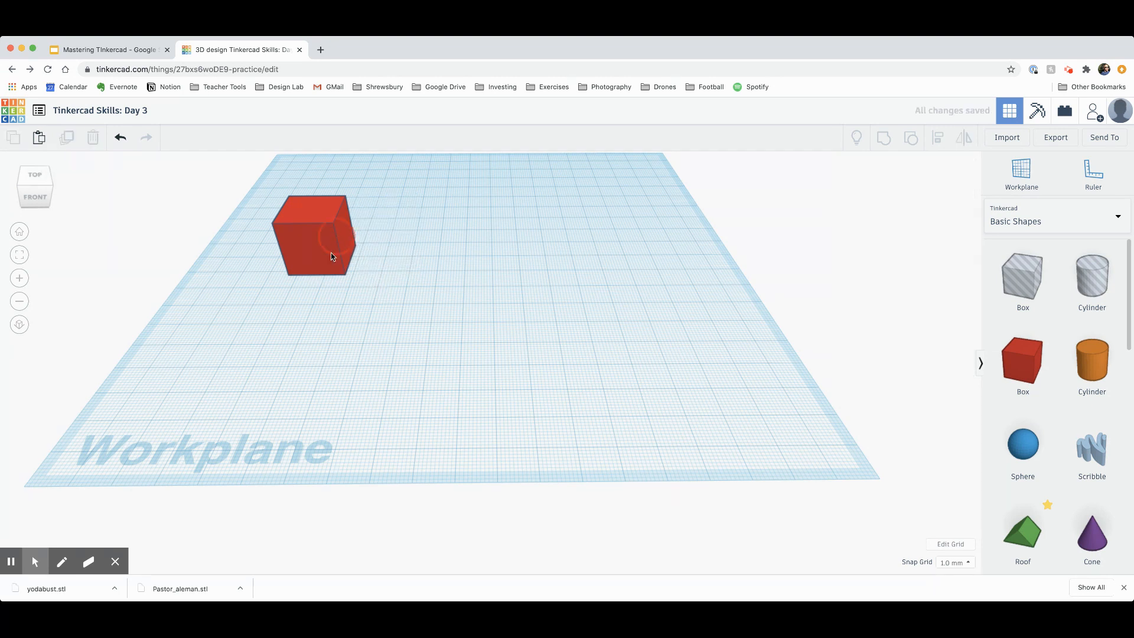
- Reshape the red box into a low slab about 20 mm wide and 32 mm long, positioned near the workplane's left edge
drag(331, 257, 322, 348)
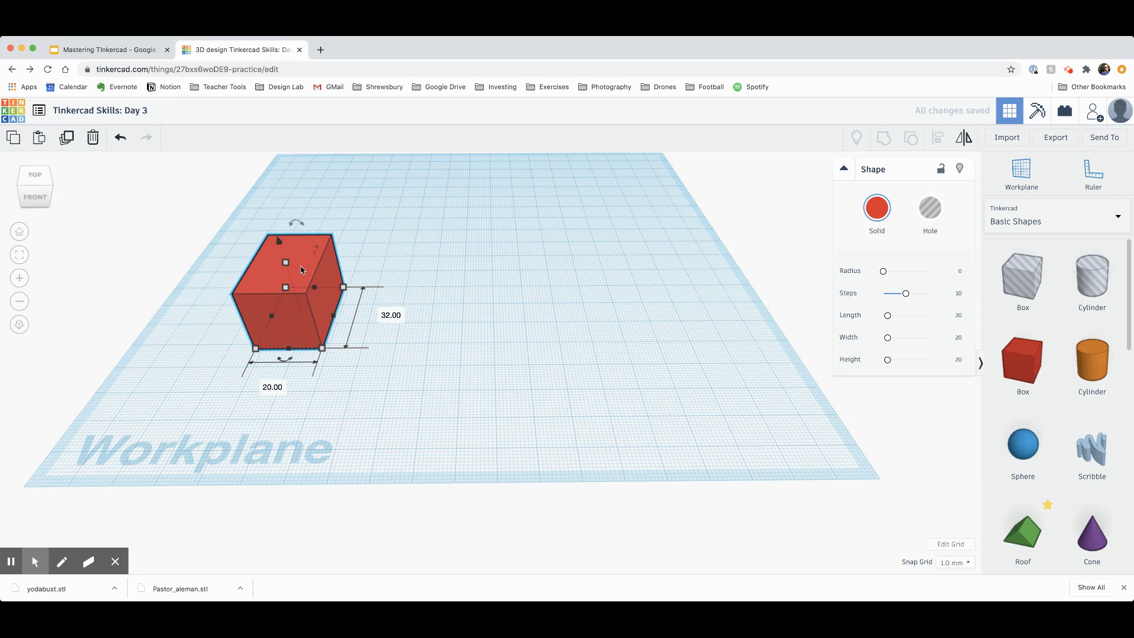
drag(286, 263, 289, 293)
click(451, 352)
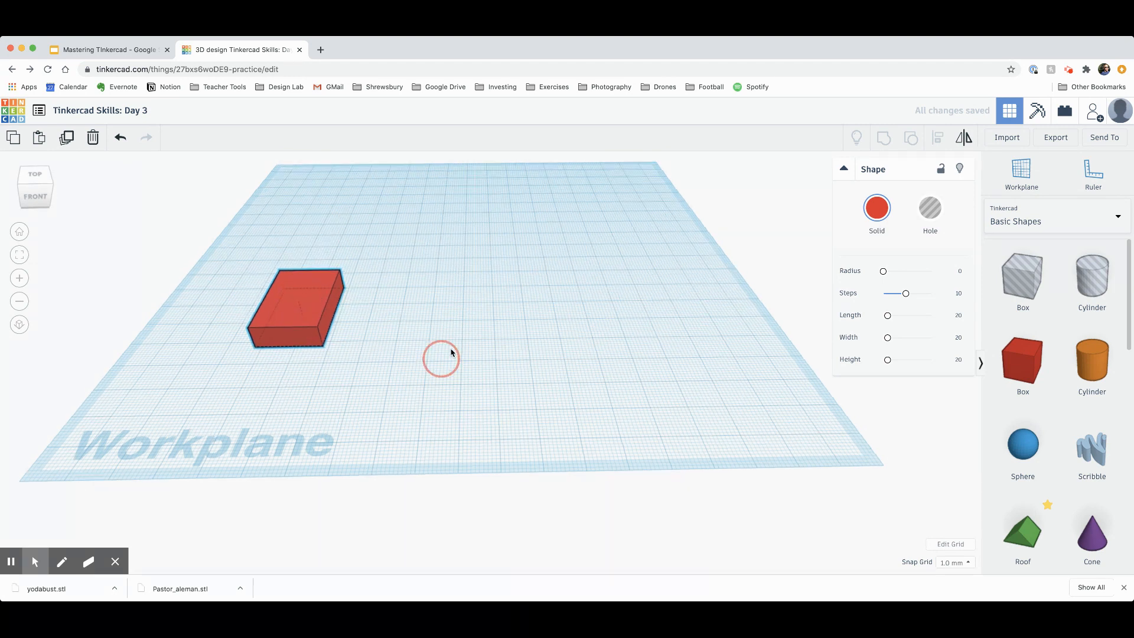
right_drag(450, 352, 509, 325)
drag(329, 288, 271, 289)
right_drag(427, 290, 418, 324)
drag(258, 295, 259, 308)
mouse_move(362, 292)
right_down()
mouse_move(365, 309)
mouse_move(352, 300)
right_up()
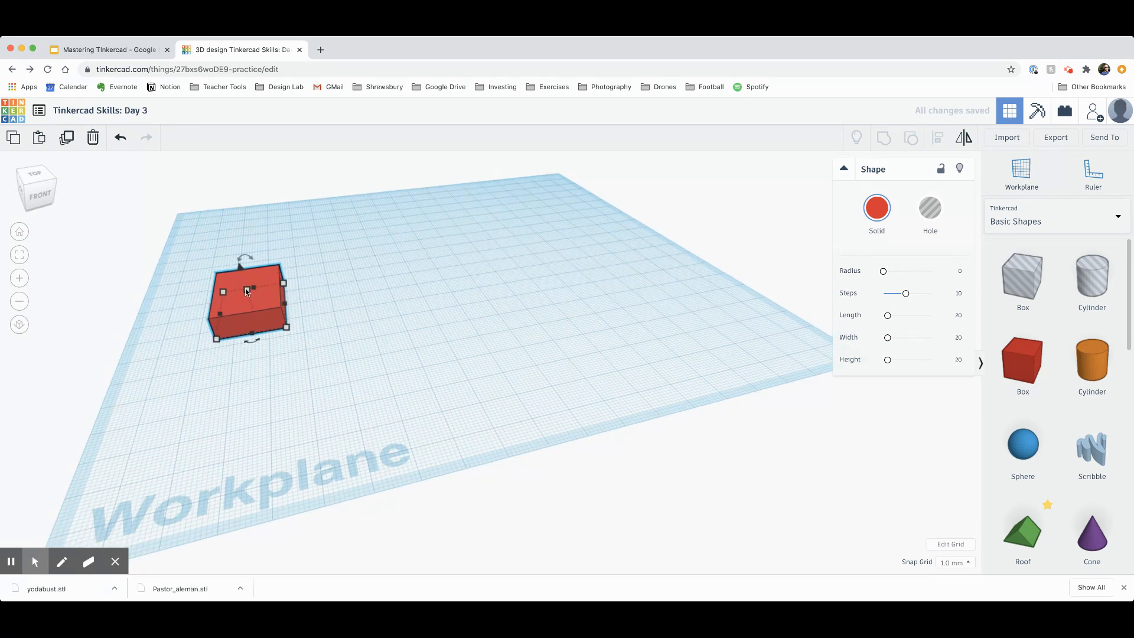
right_drag(506, 338, 478, 334)
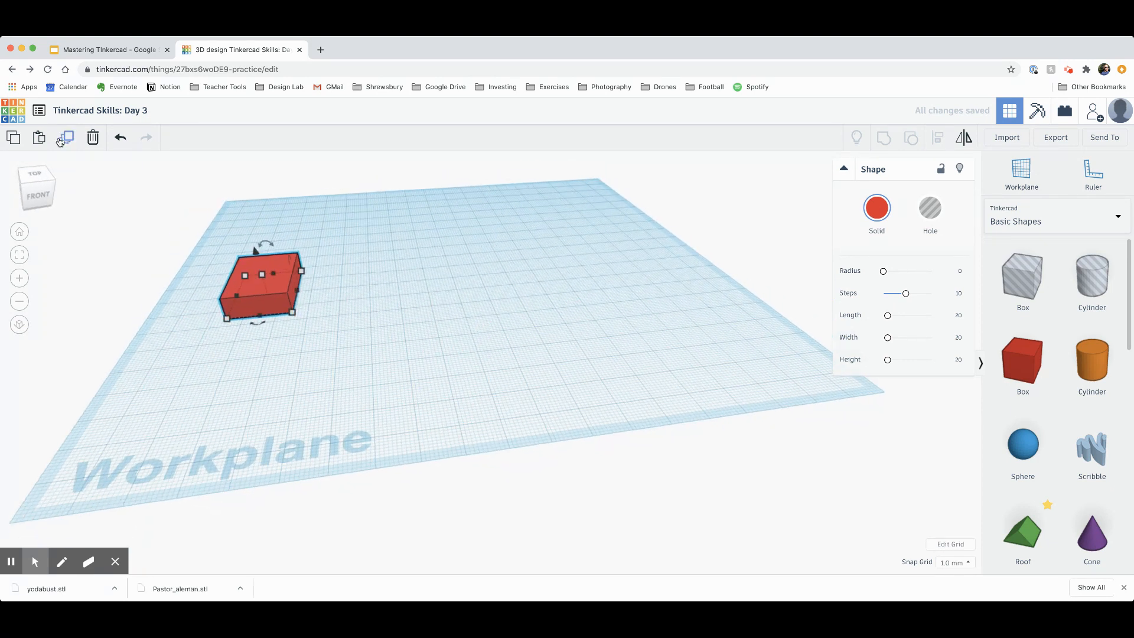
- Duplicate the red slab, shift the copy flush against the original's right side, and raise it by about one slab height
click(67, 138)
key(shift+Right)
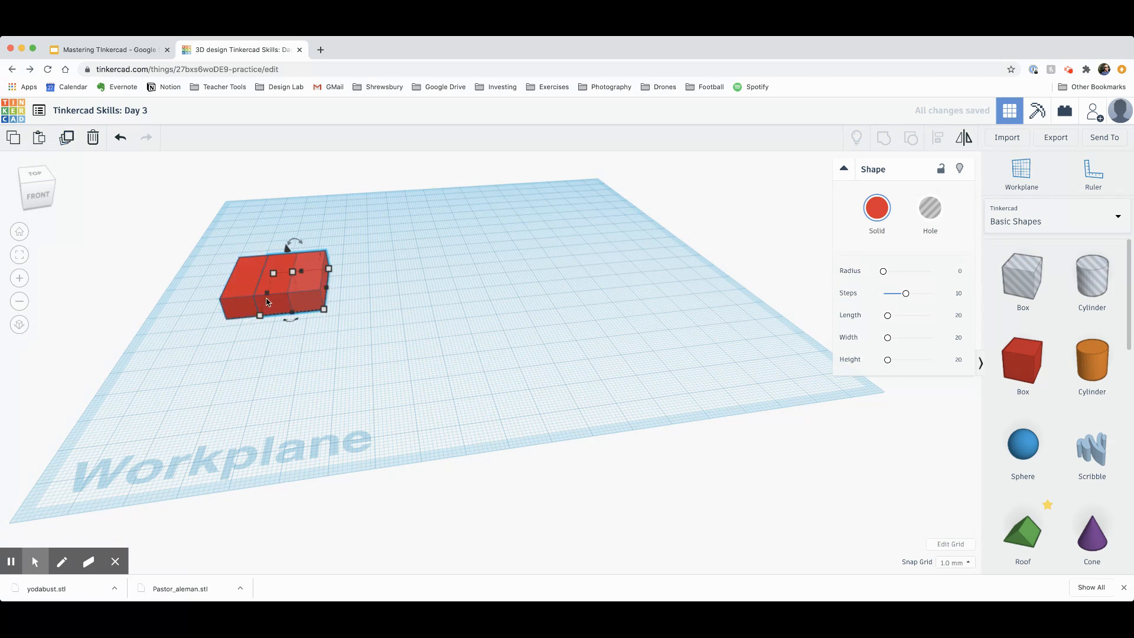
key(shift+Right)
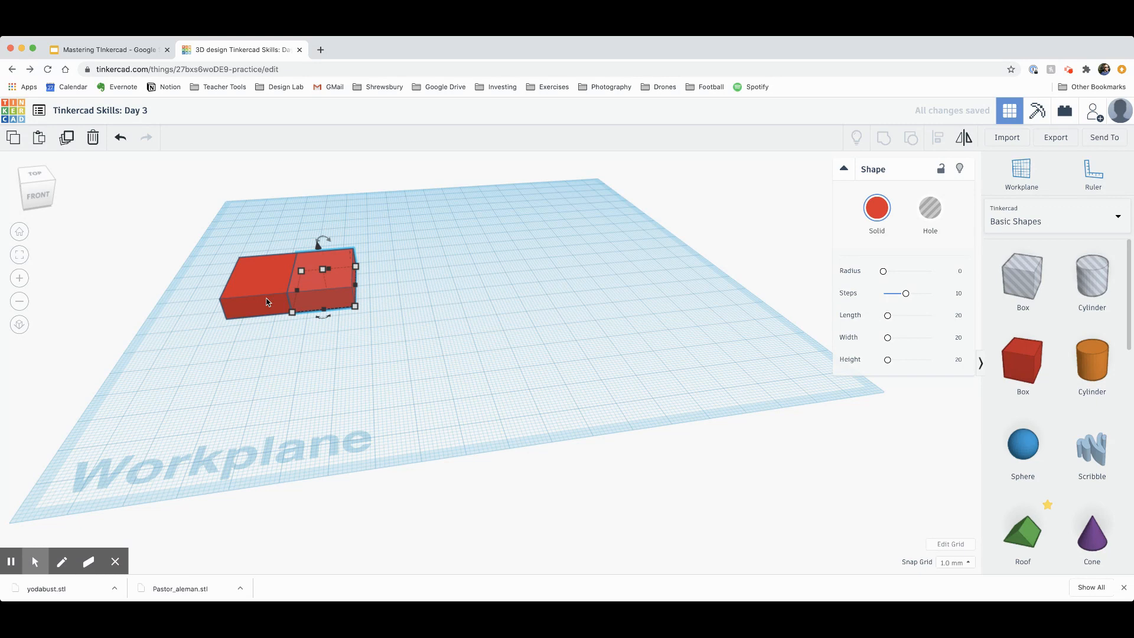
drag(313, 248, 311, 207)
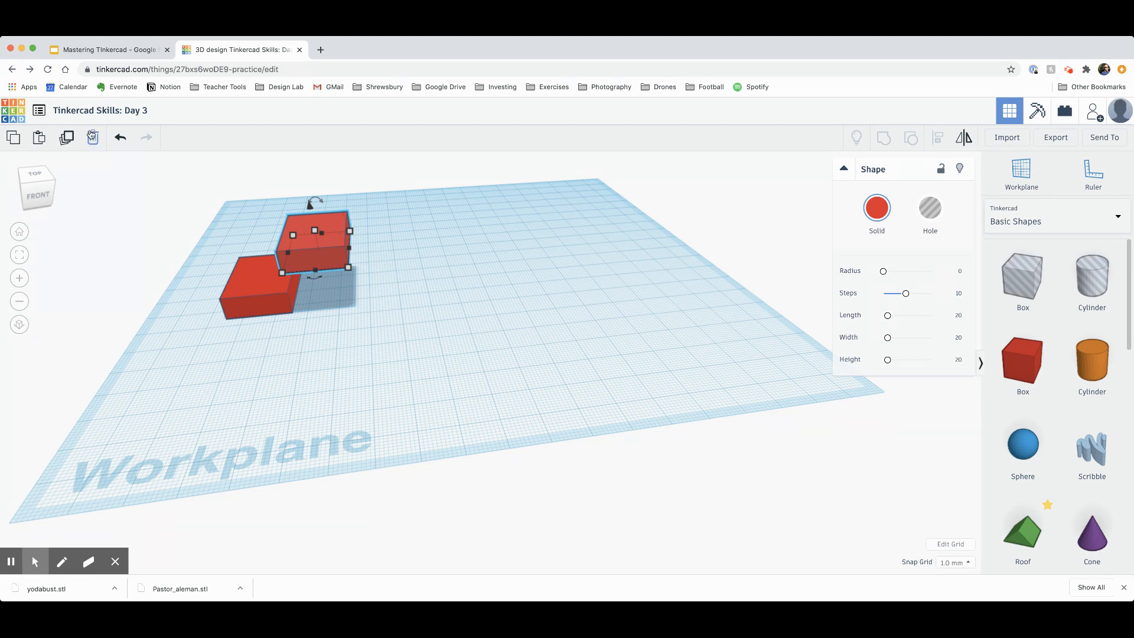
- Repeat the offset duplication of the raised slab to build an ascending staircase of 11 blocks
click(69, 138)
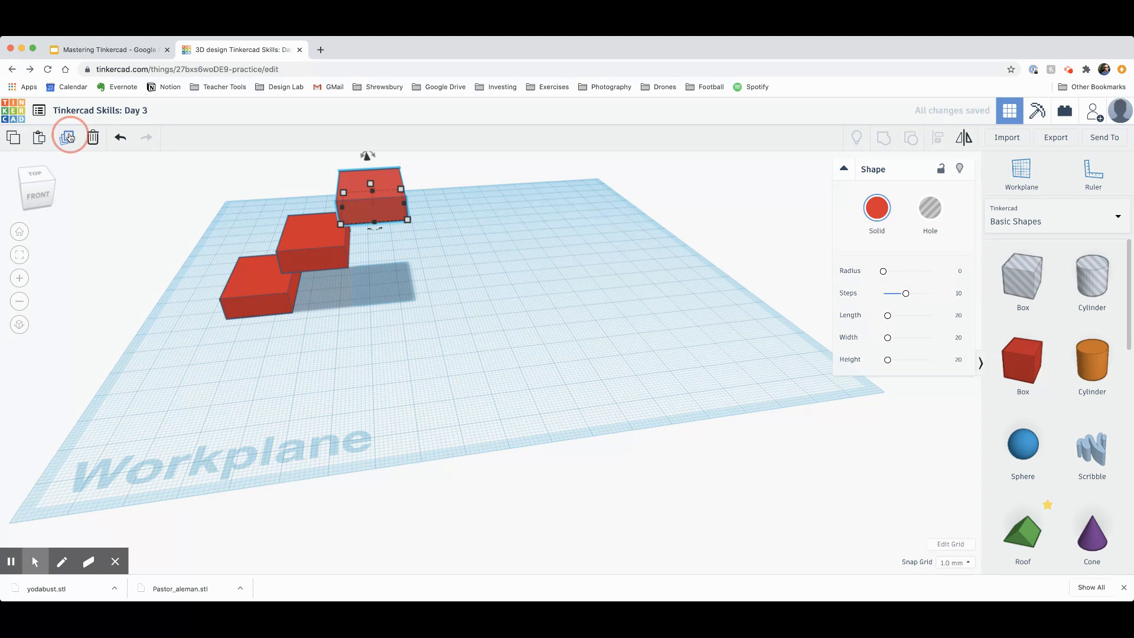
click(68, 138)
scroll(541, 300, down, 5)
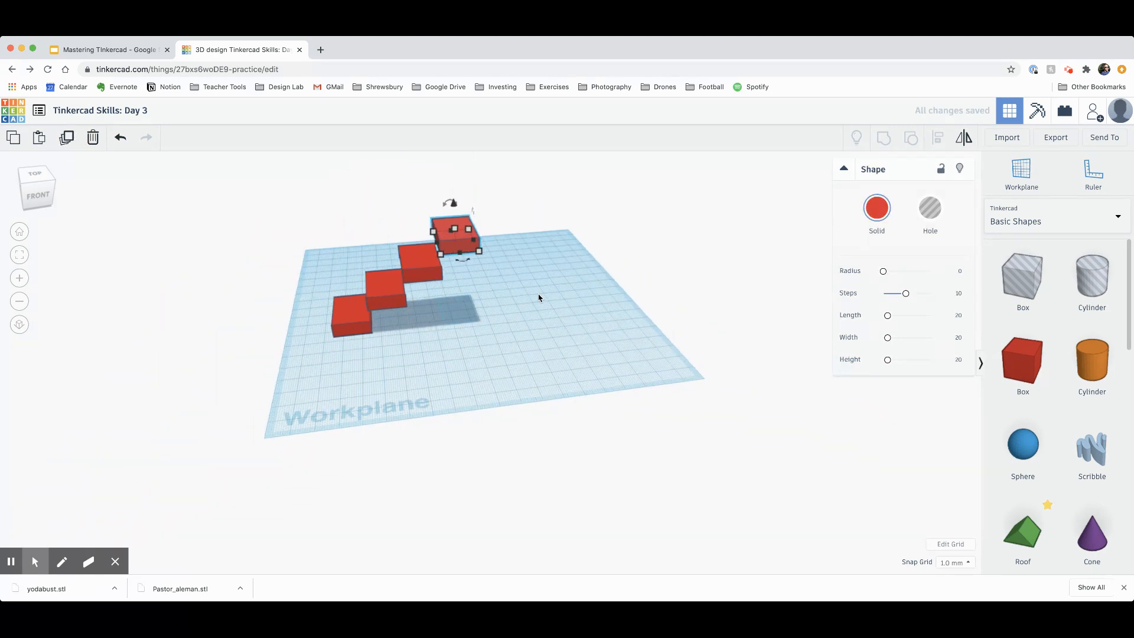
click(67, 138)
click(67, 138)
click(67, 139)
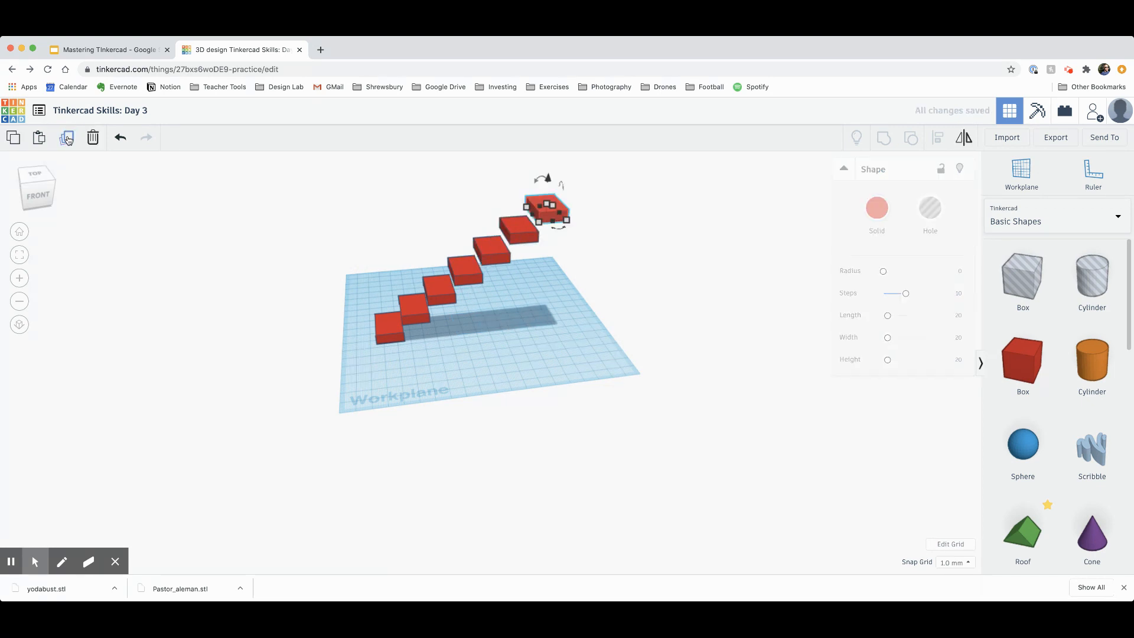
click(67, 139)
click(67, 139)
click(68, 139)
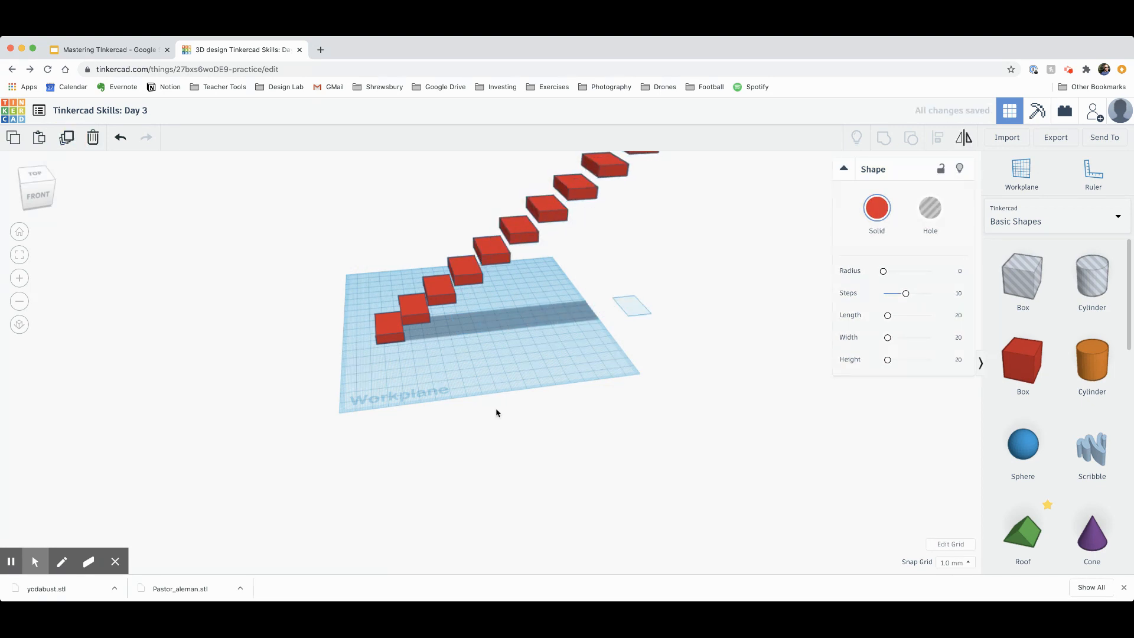
- Select all the staircase blocks from a front view and delete them
right_drag(556, 402, 525, 352)
scroll(523, 358, down, 4)
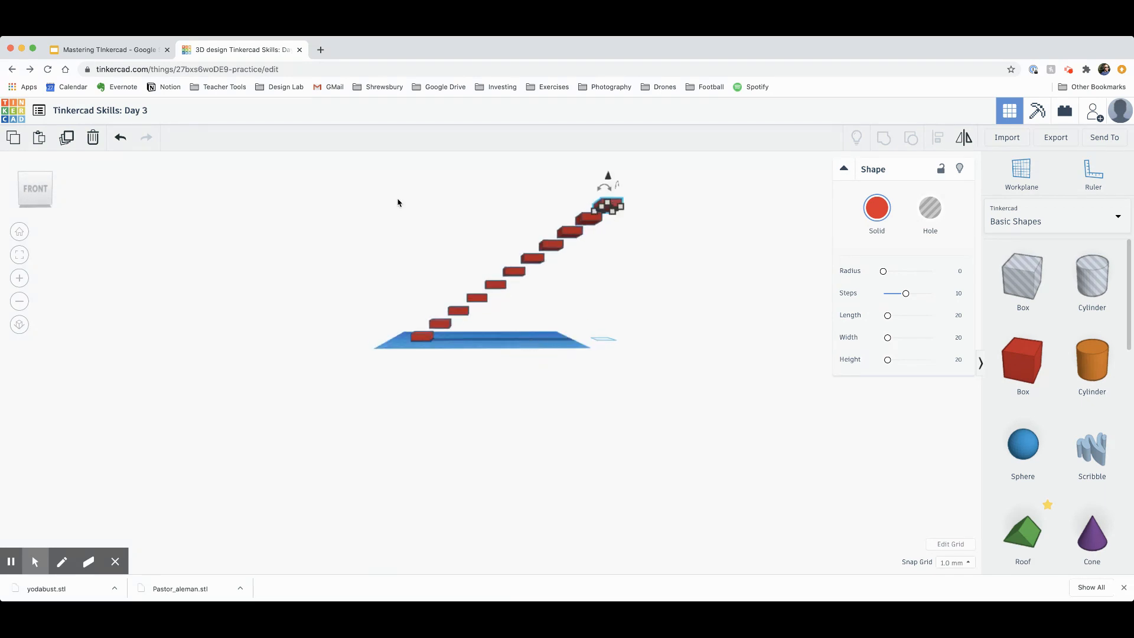
drag(363, 177, 650, 385)
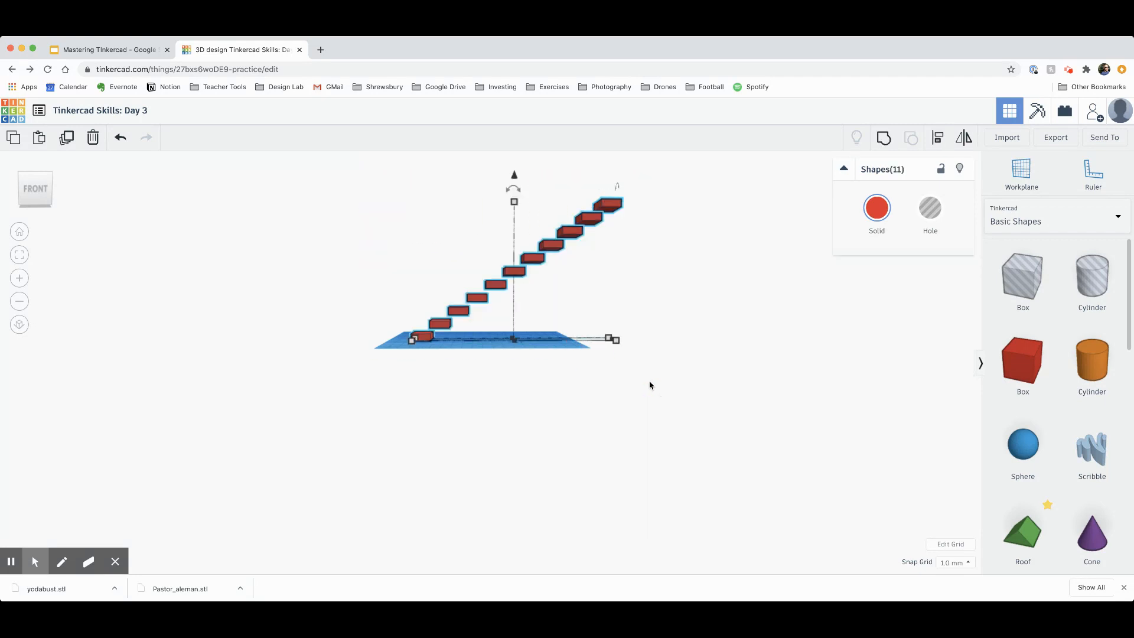
key(Delete)
- Place three separate spheres on the empty workplane, with one in front between the other two
right_drag(597, 338, 557, 387)
scroll(550, 347, up, 8)
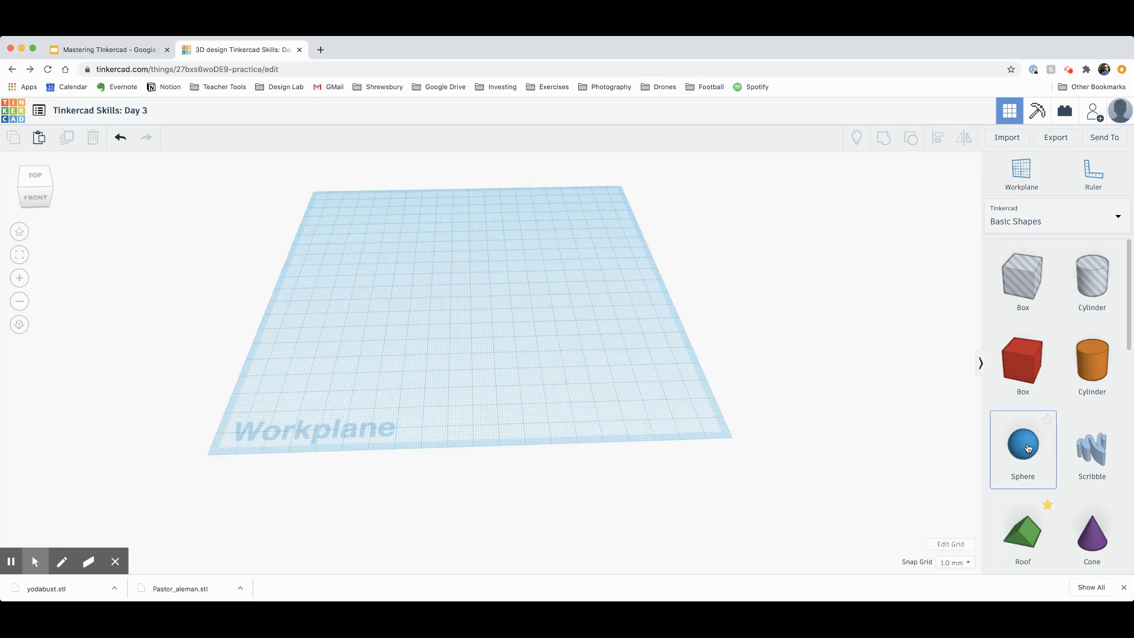
drag(1027, 448, 541, 286)
drag(1025, 445, 427, 342)
- Color the middle sphere yellow and the right sphere red
click(878, 213)
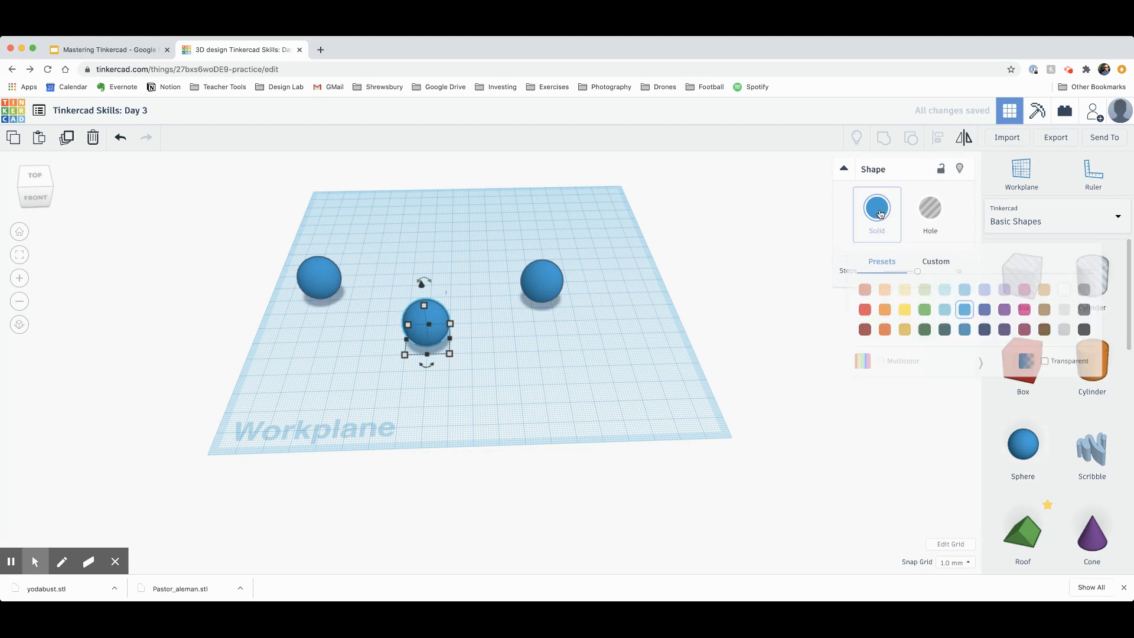
click(900, 307)
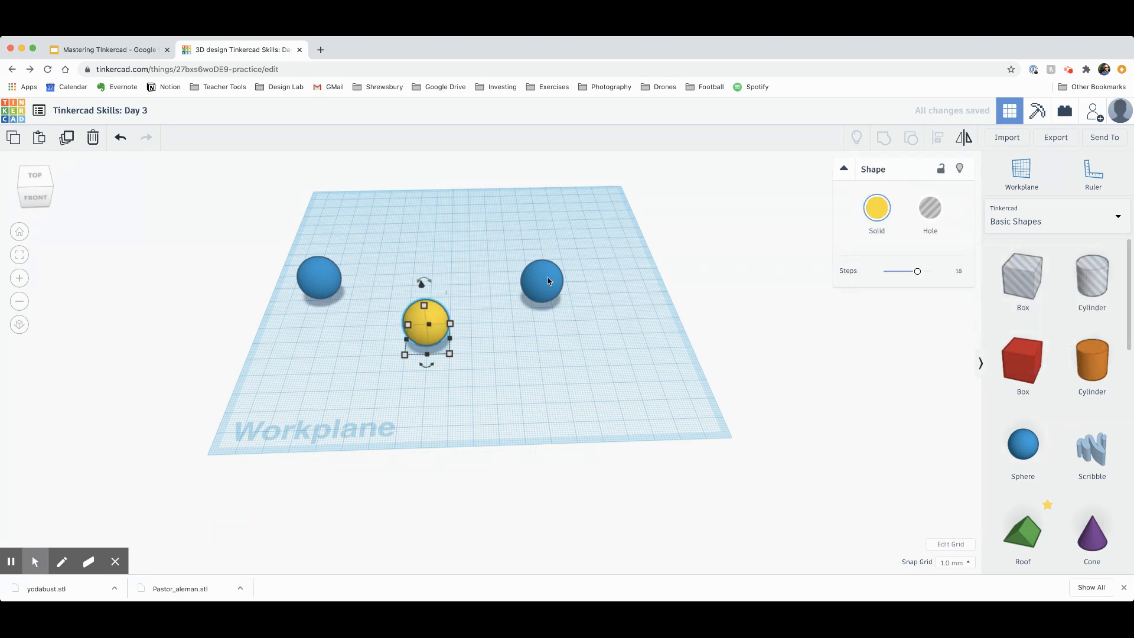
click(547, 280)
click(876, 211)
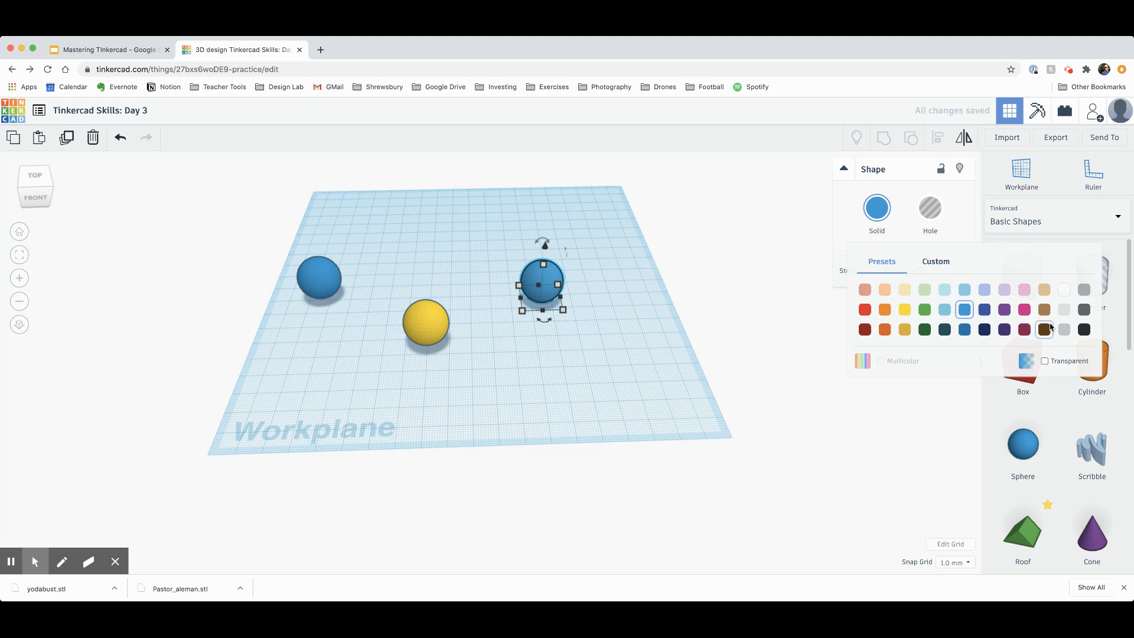
click(862, 310)
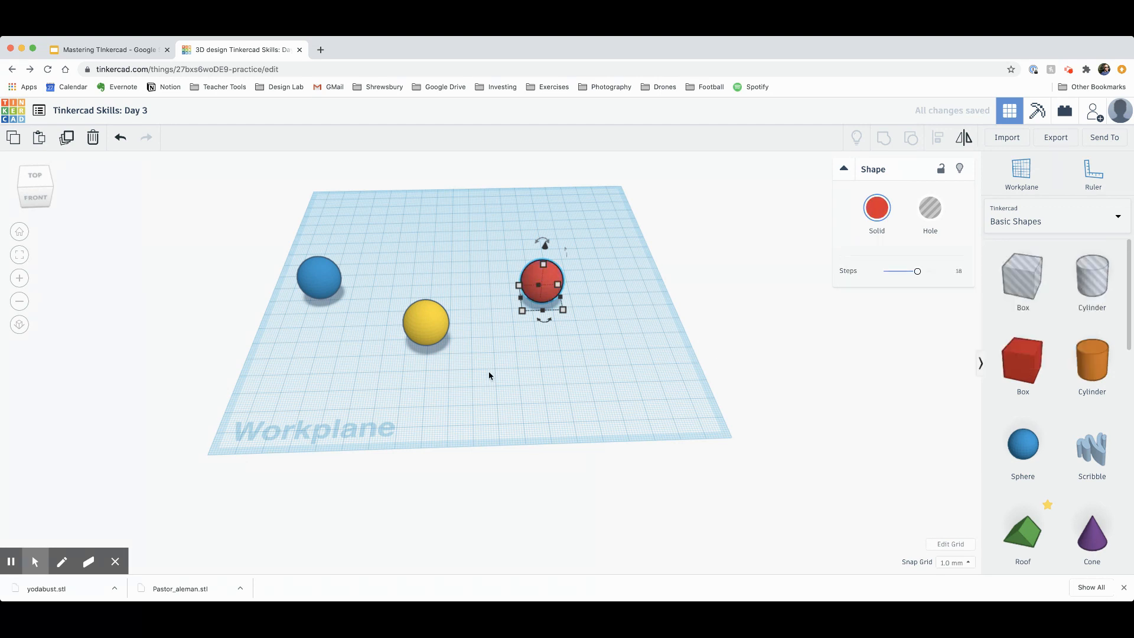
- Move the blue sphere closer and reshape the yellow sphere into a long, thin bar spanning between the blue and red spheres
drag(315, 279, 367, 280)
click(503, 374)
drag(433, 329, 565, 308)
drag(497, 268, 497, 290)
right_drag(486, 361, 412, 355)
drag(524, 310, 549, 319)
- Move the blue and red spheres inward so they overlap the two ends of the yellow bar
right_drag(568, 374, 377, 297)
drag(376, 295, 390, 297)
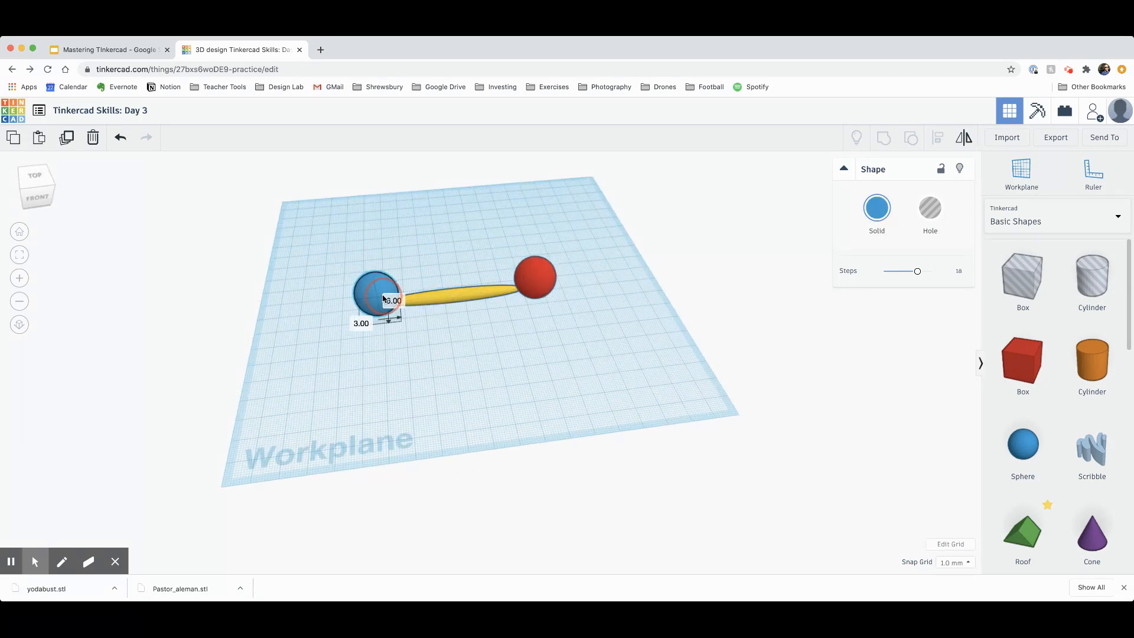
drag(548, 279, 537, 279)
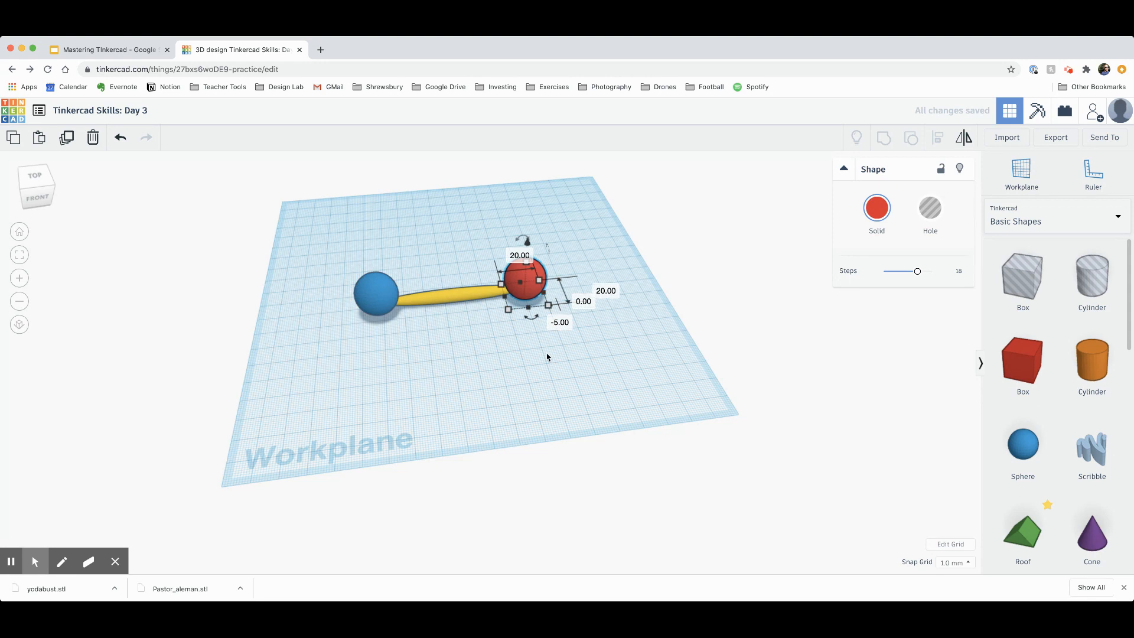
click(567, 355)
- Select both spheres and the yellow bar, and align their centers front to back and vertically
right_drag(582, 354, 619, 288)
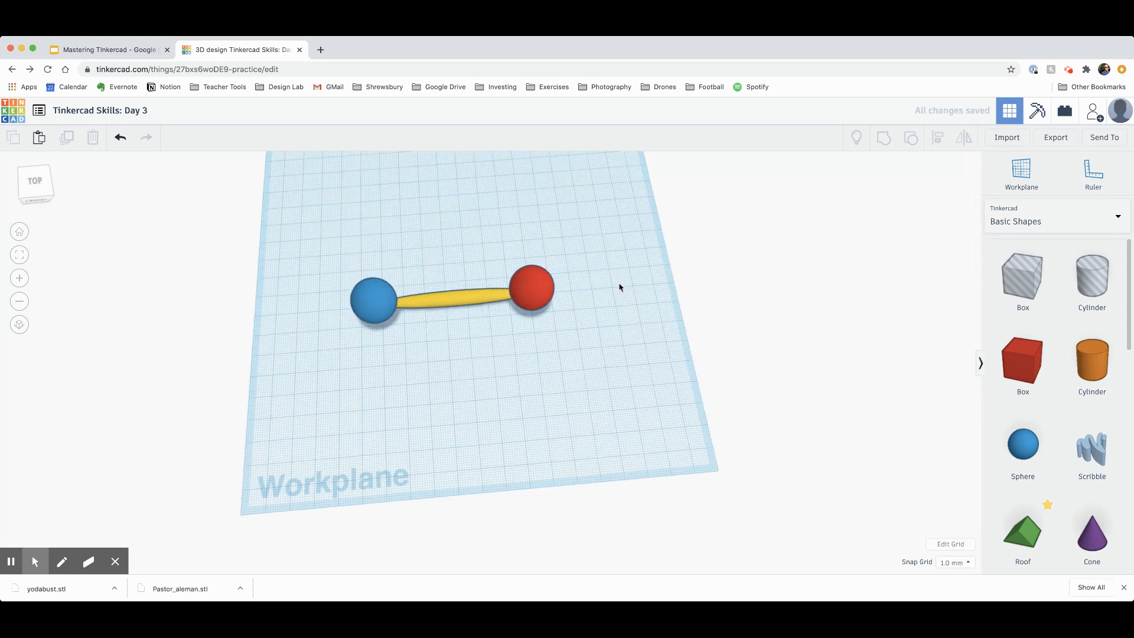
click(370, 303)
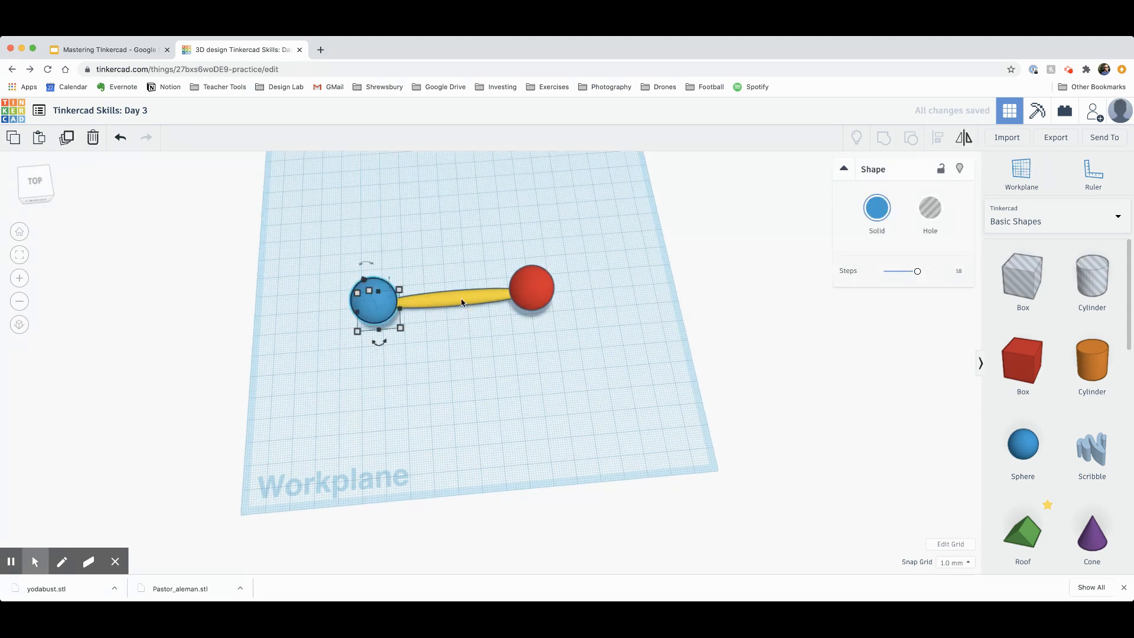
shift+click(461, 297)
shift+click(539, 287)
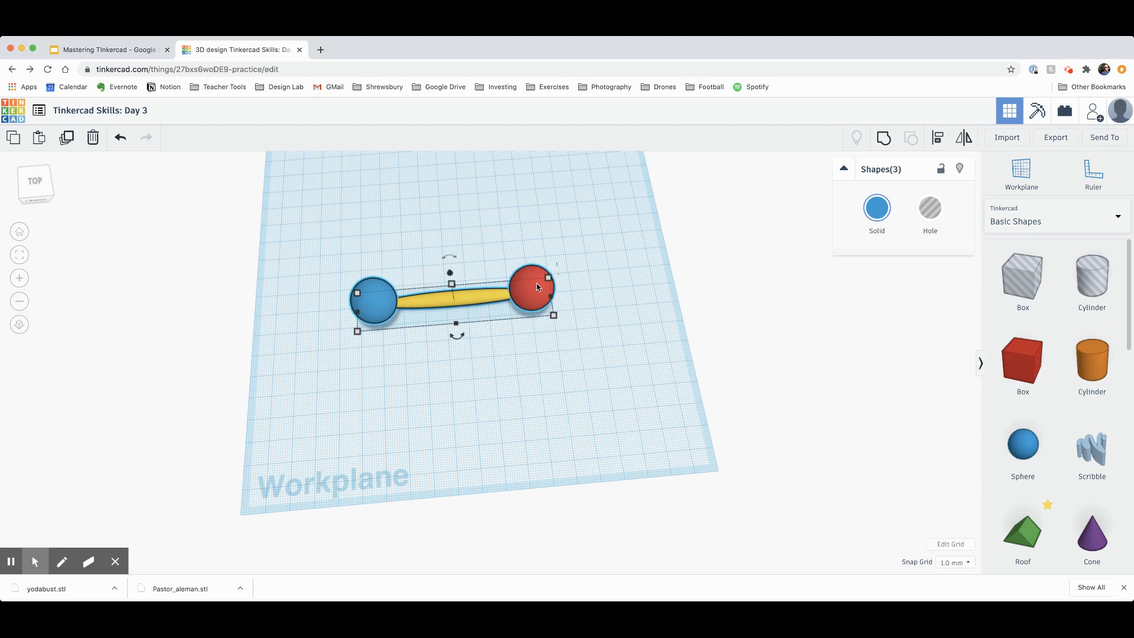
click(939, 138)
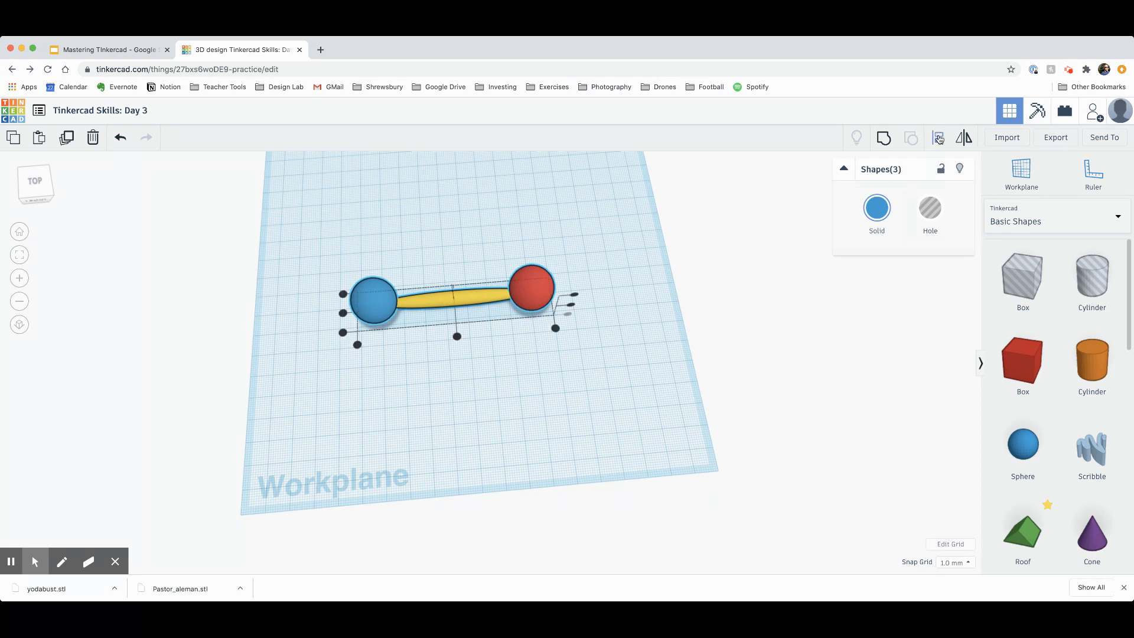
click(344, 313)
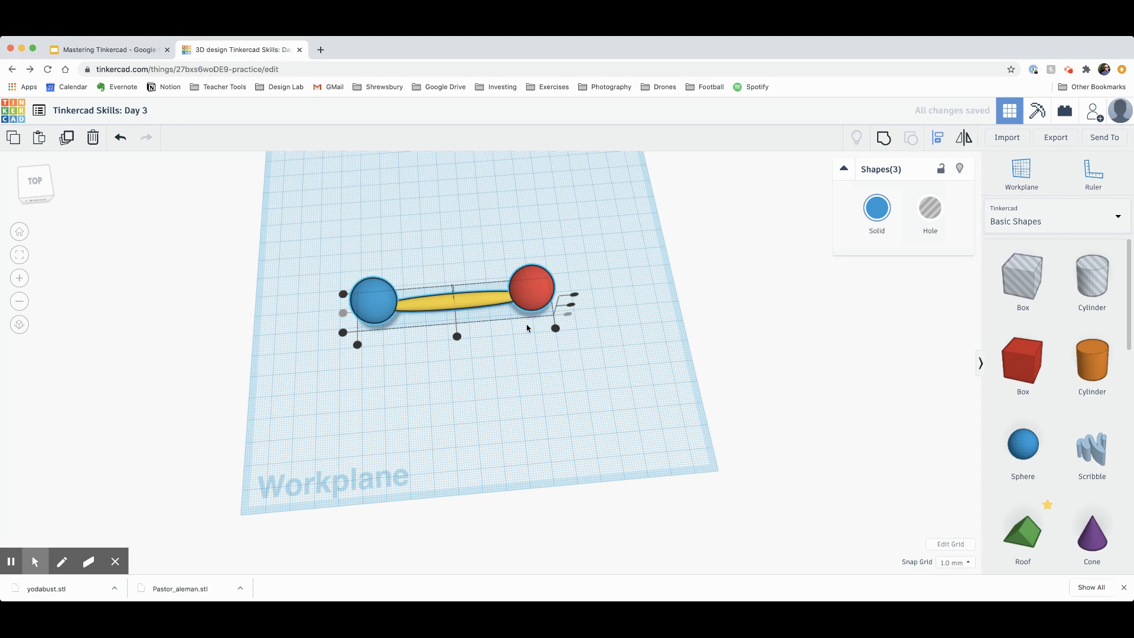
right_drag(598, 426, 577, 319)
click(567, 292)
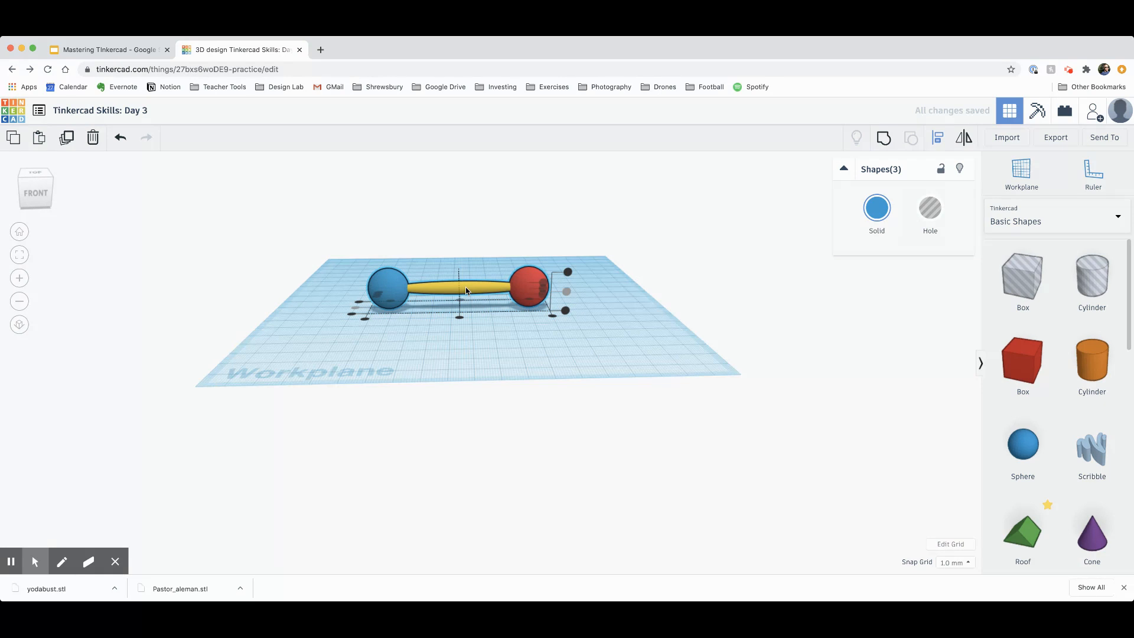
- Group the two spheres and the bar into one shape and enable Multicolor for it
click(884, 139)
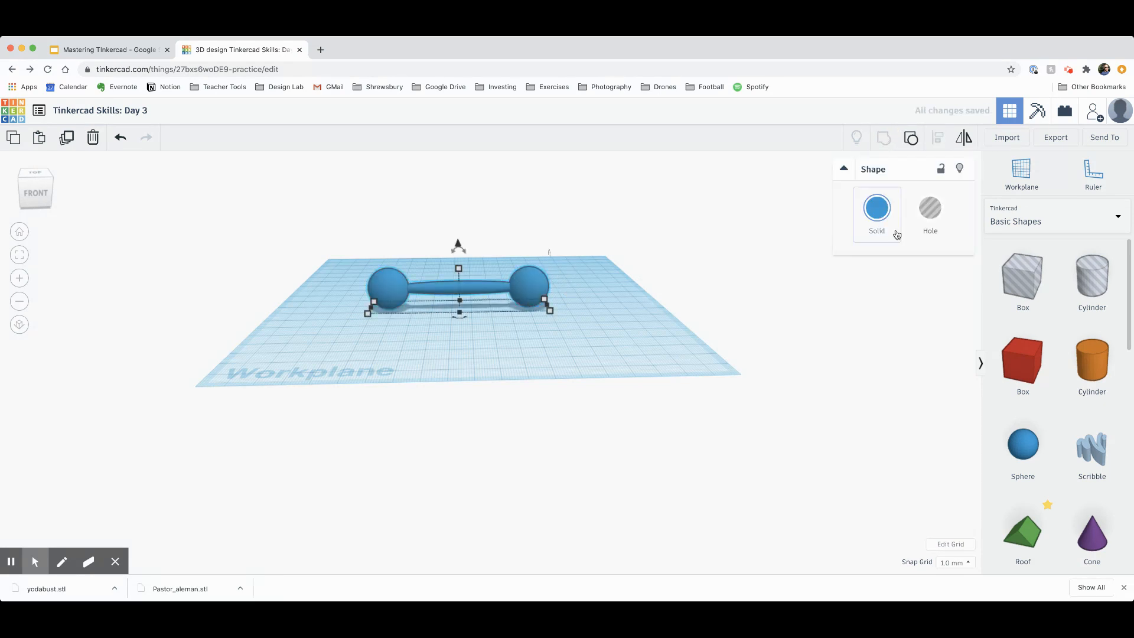
click(887, 218)
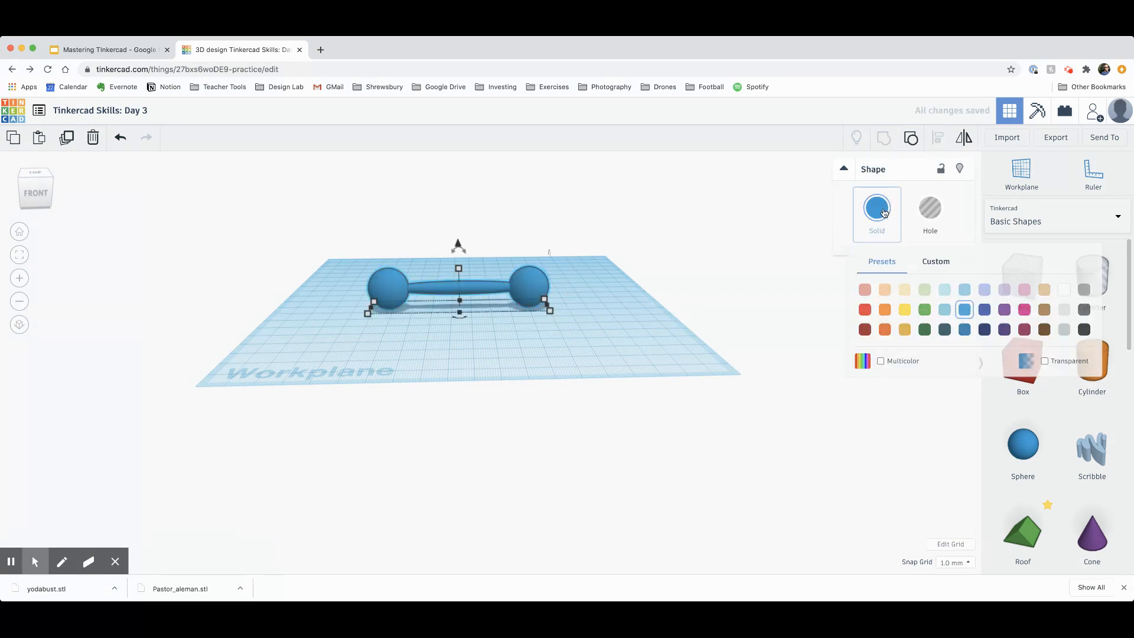
click(880, 362)
click(572, 366)
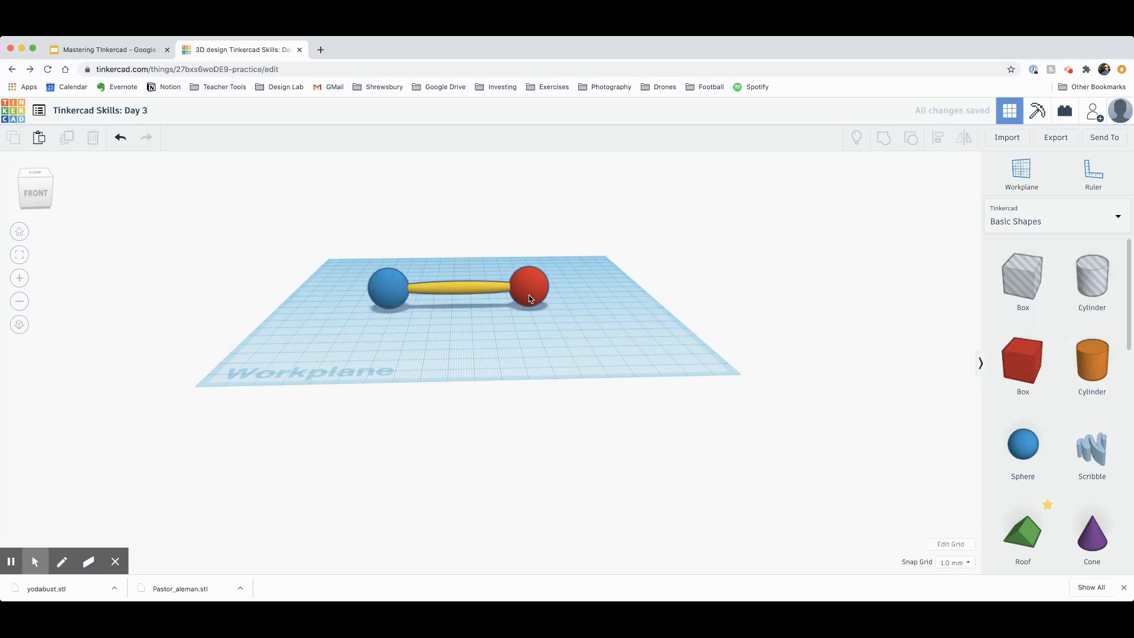
- Reposition the grouped dumbbell near the middle of the workplane and duplicate it in place
drag(529, 298, 552, 313)
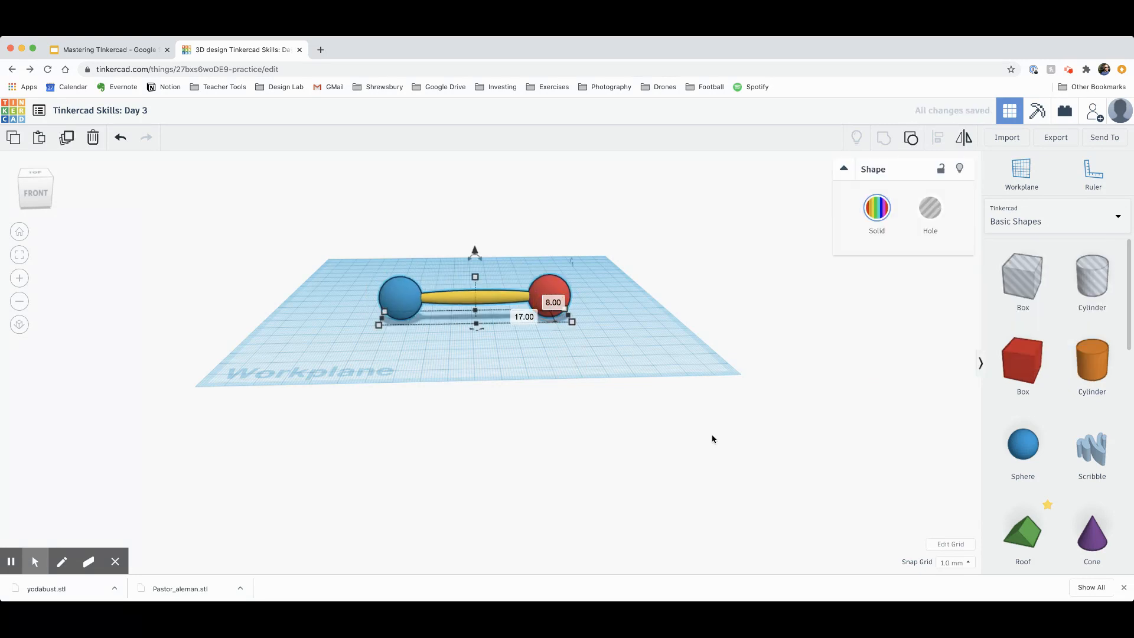
right_drag(620, 337, 620, 353)
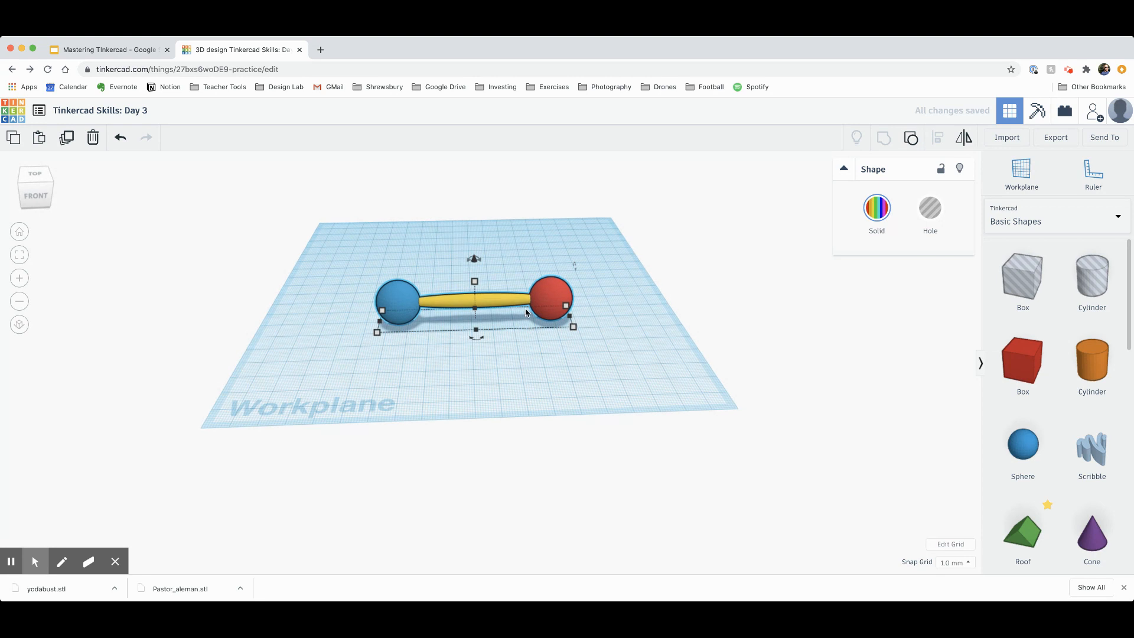
drag(526, 311, 519, 295)
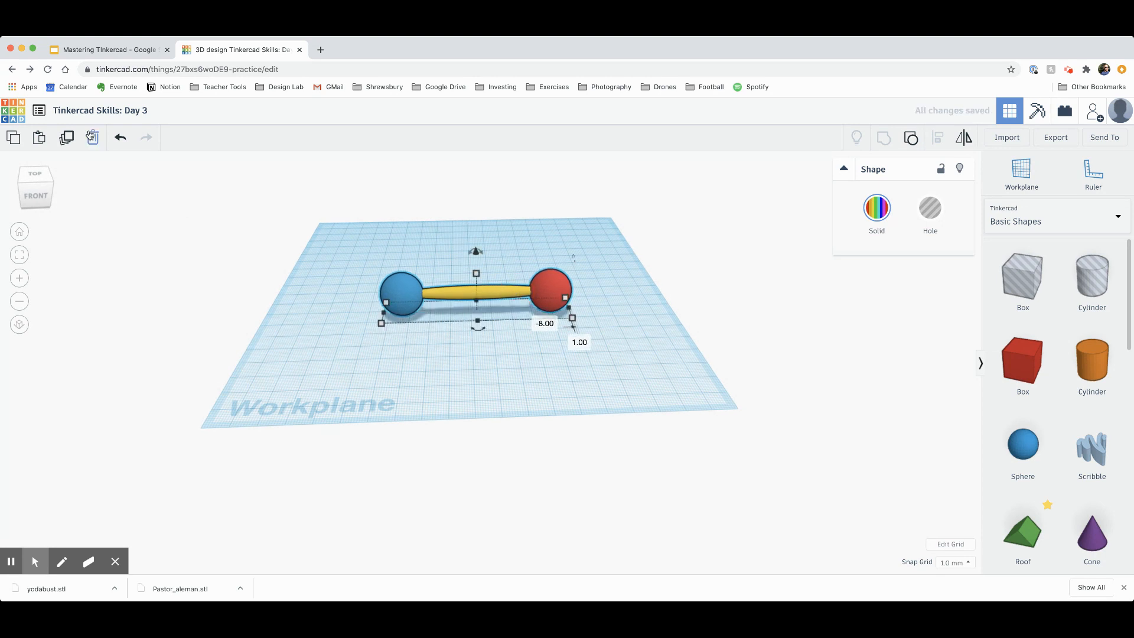
click(66, 141)
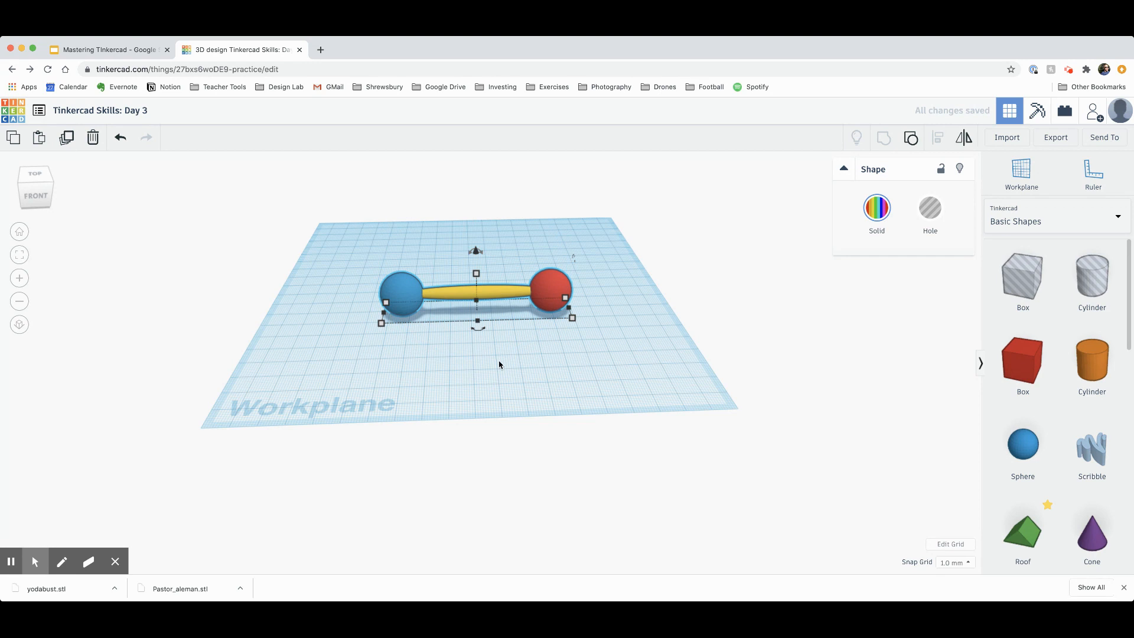
- Raise the duplicated dumbbell 15 mm straight above the original and rotate it slightly about its vertical axis
right_drag(503, 363, 513, 361)
drag(476, 252, 484, 222)
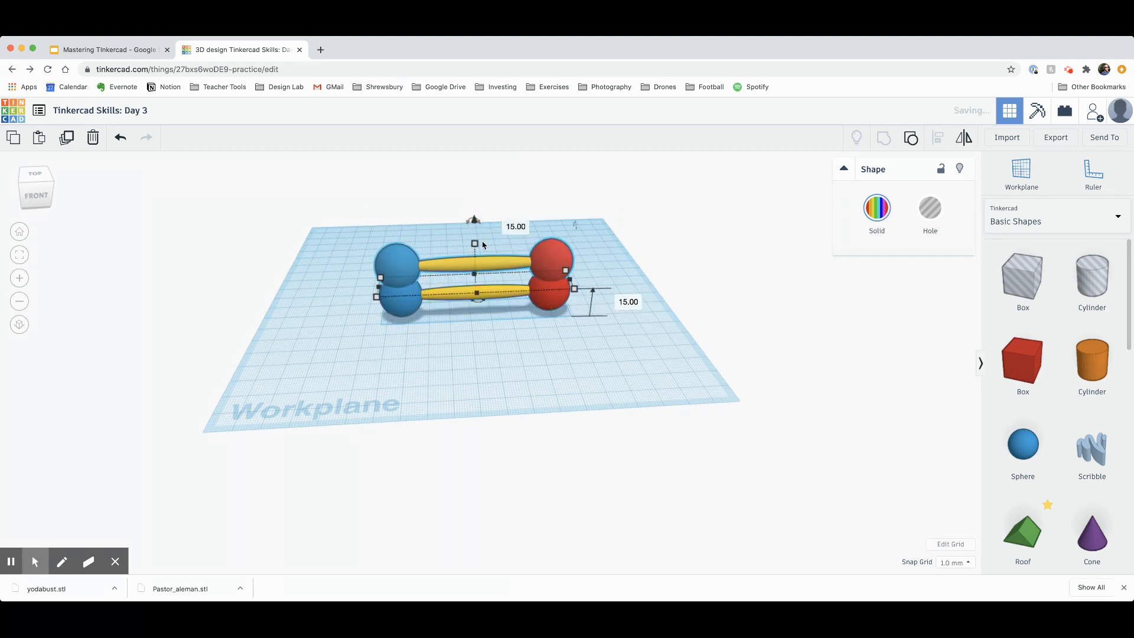
right_drag(563, 353, 597, 344)
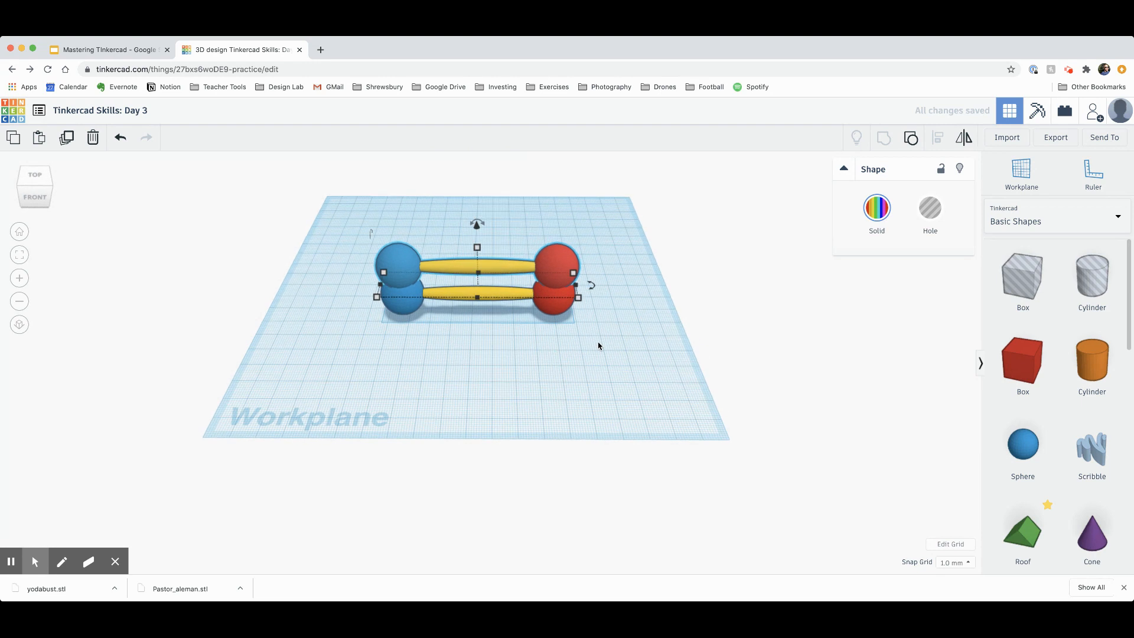
drag(593, 288, 603, 257)
right_drag(612, 317, 600, 338)
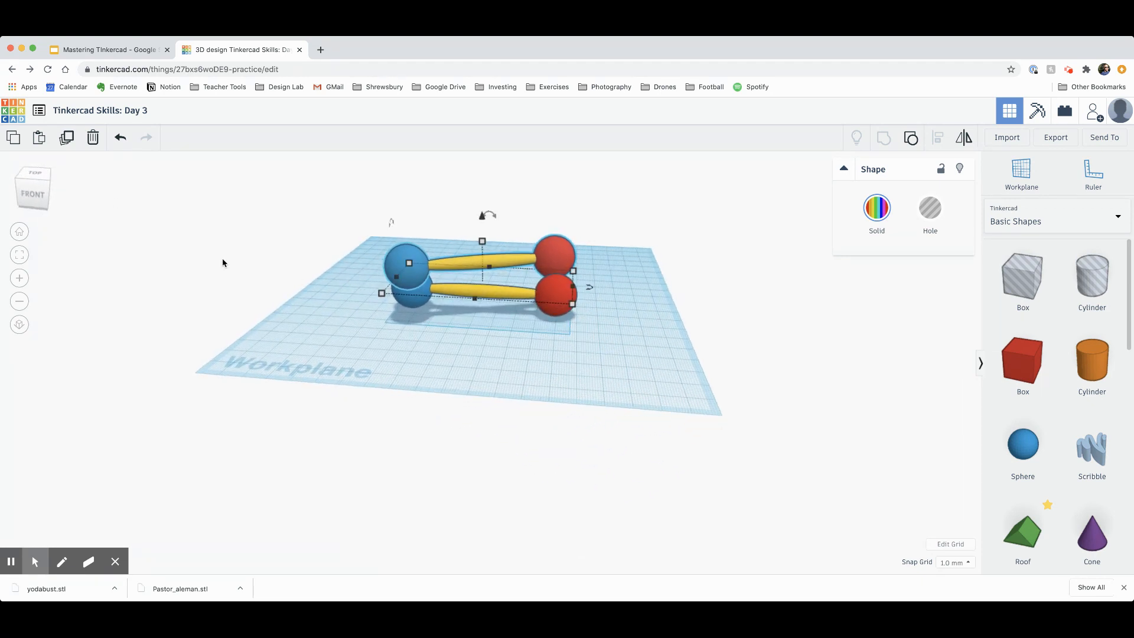
- Duplicate the raised, rotated dumbbell repeatedly so the copies stack into a twisting DNA-like double helix
click(67, 137)
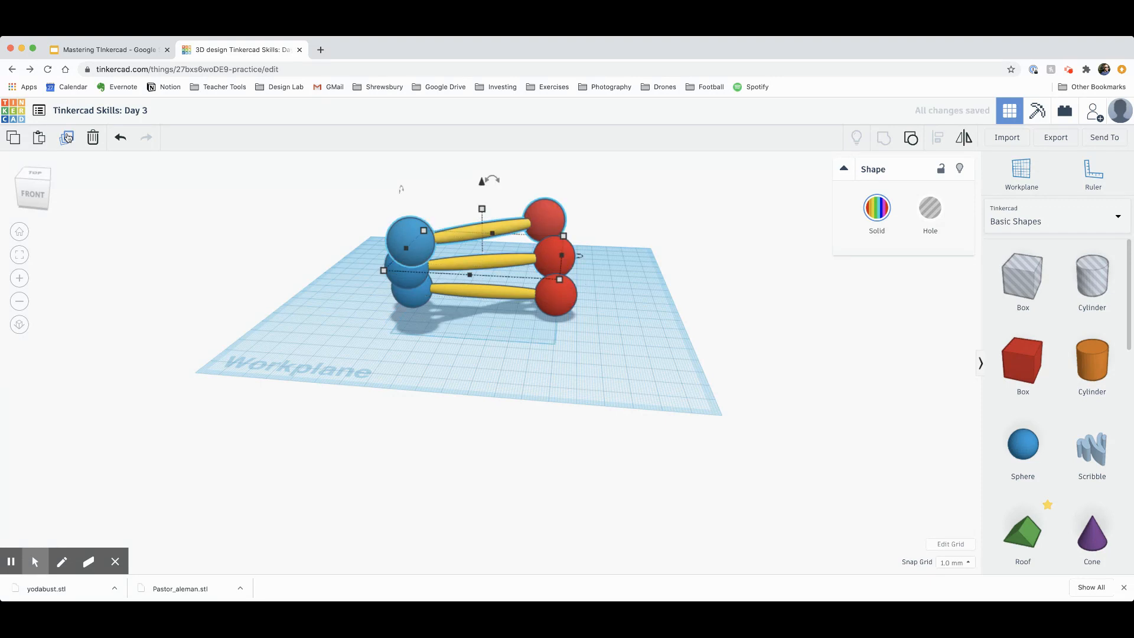
click(67, 138)
click(68, 138)
click(67, 138)
click(67, 138)
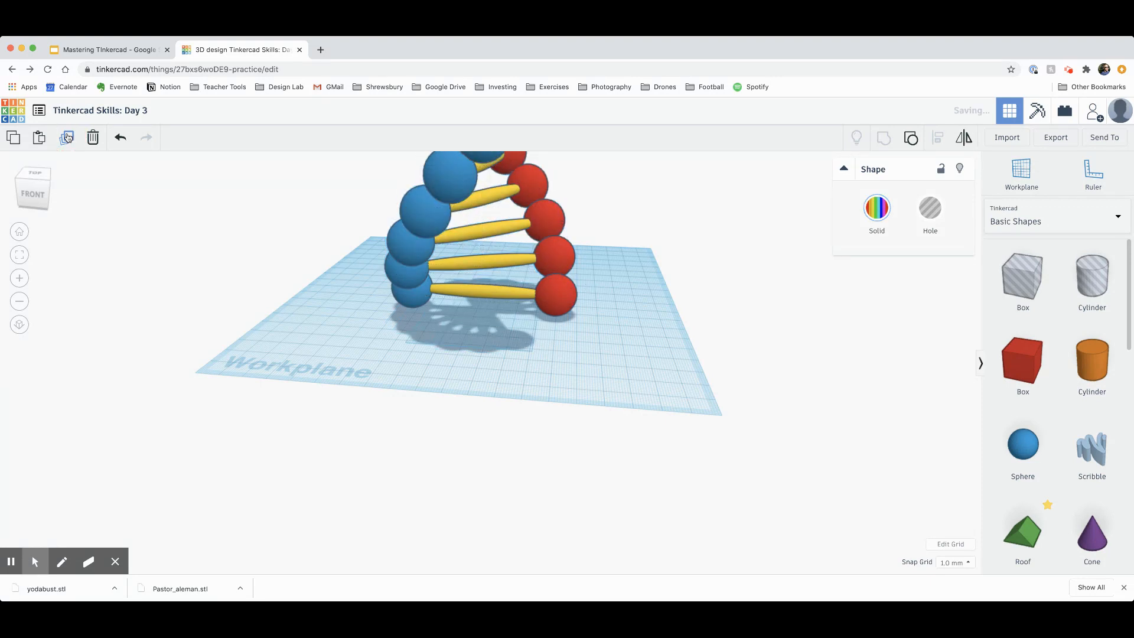
click(68, 138)
click(68, 138)
click(68, 138)
click(67, 137)
click(68, 137)
click(68, 138)
click(68, 137)
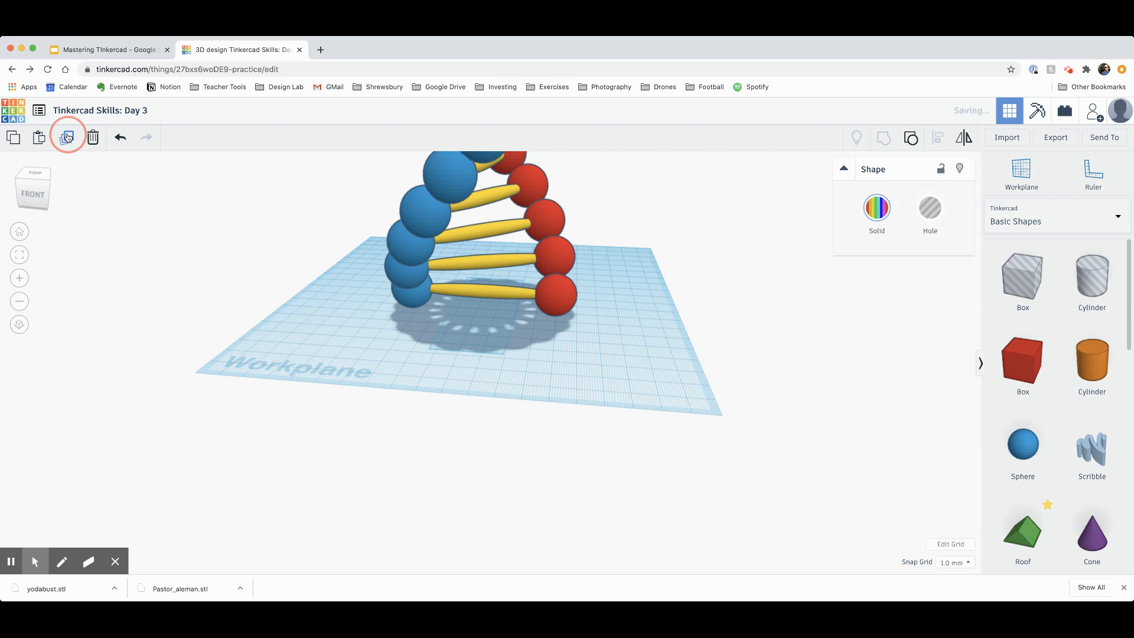
click(68, 137)
click(68, 137)
scroll(272, 328, down, 3)
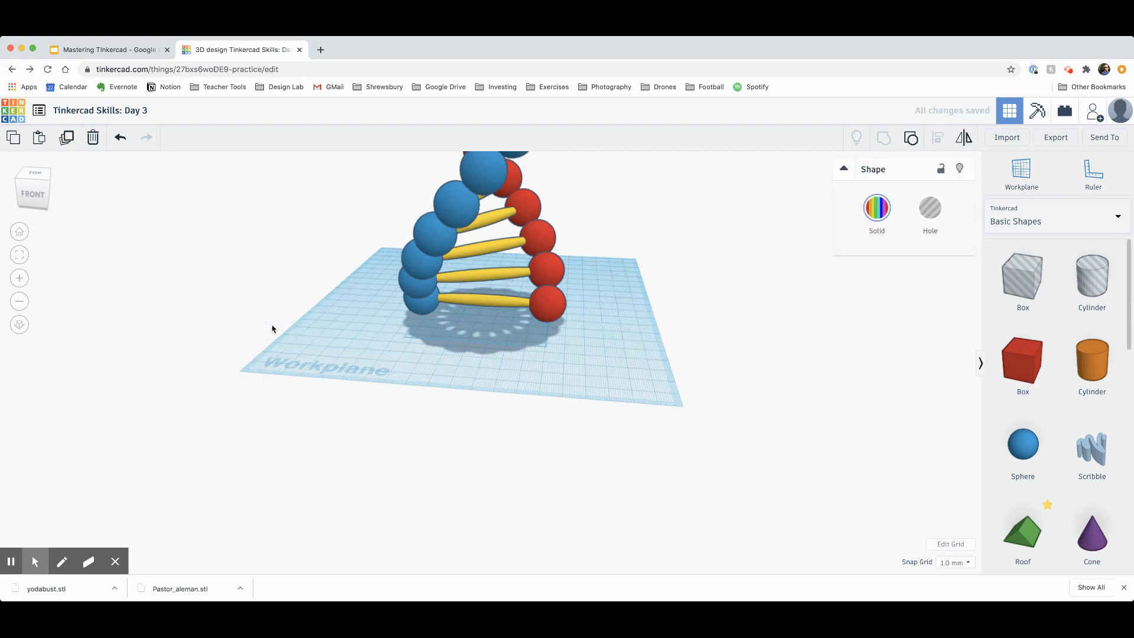
scroll(273, 325, down, 10)
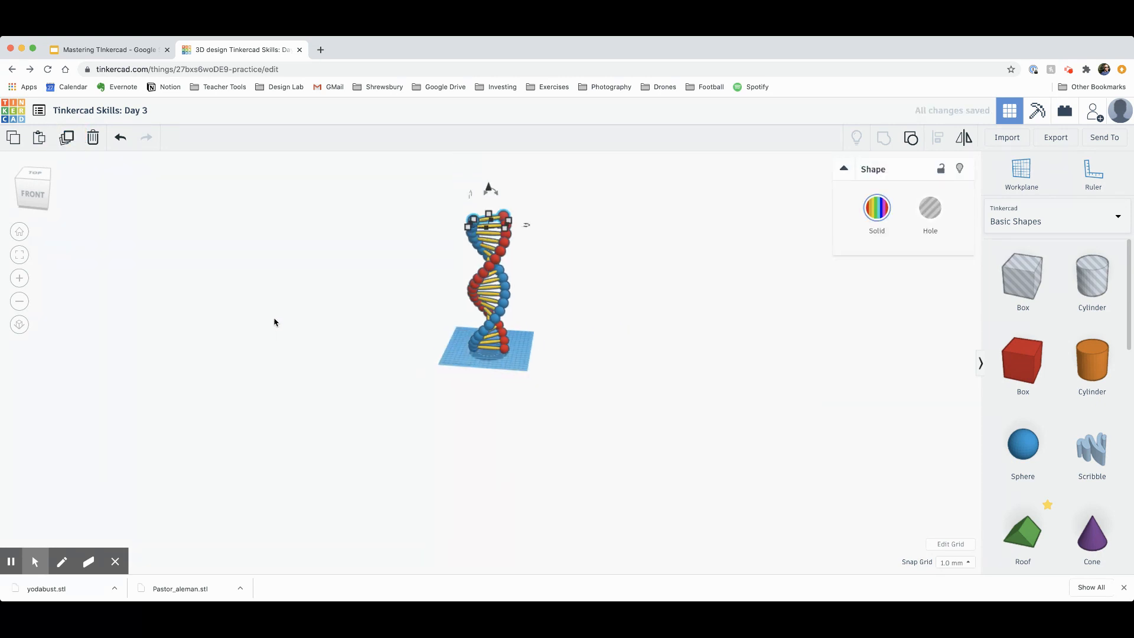
- Extend the double helix upward with further repeated duplicates of its topmost dumbbell
click(62, 138)
click(63, 139)
click(63, 139)
click(62, 138)
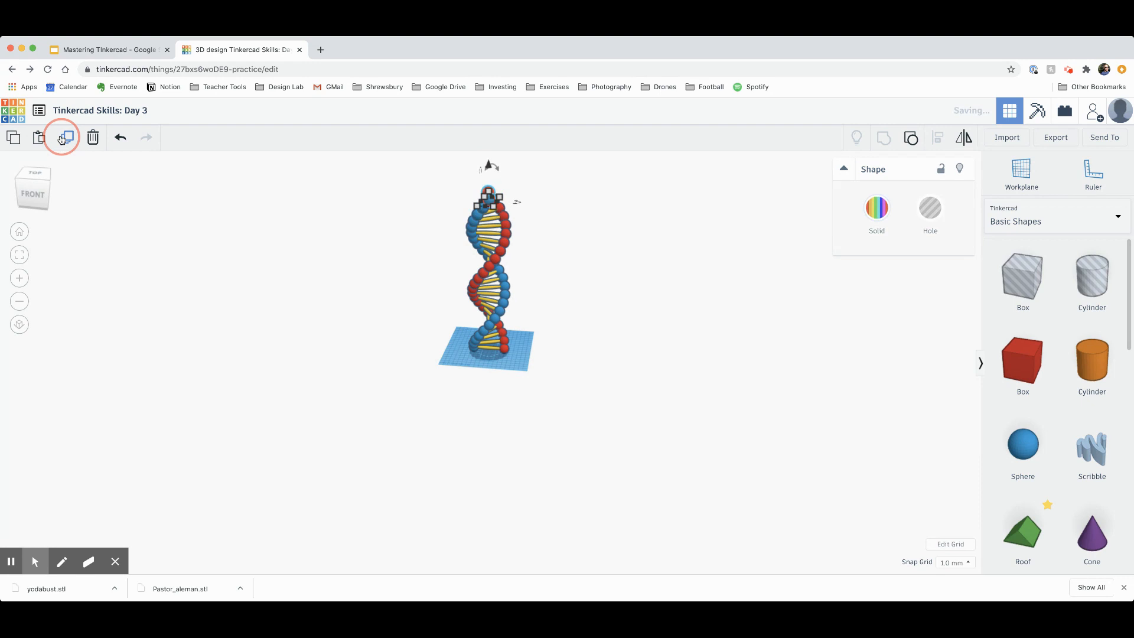
click(62, 139)
click(62, 138)
click(63, 138)
click(63, 139)
click(63, 138)
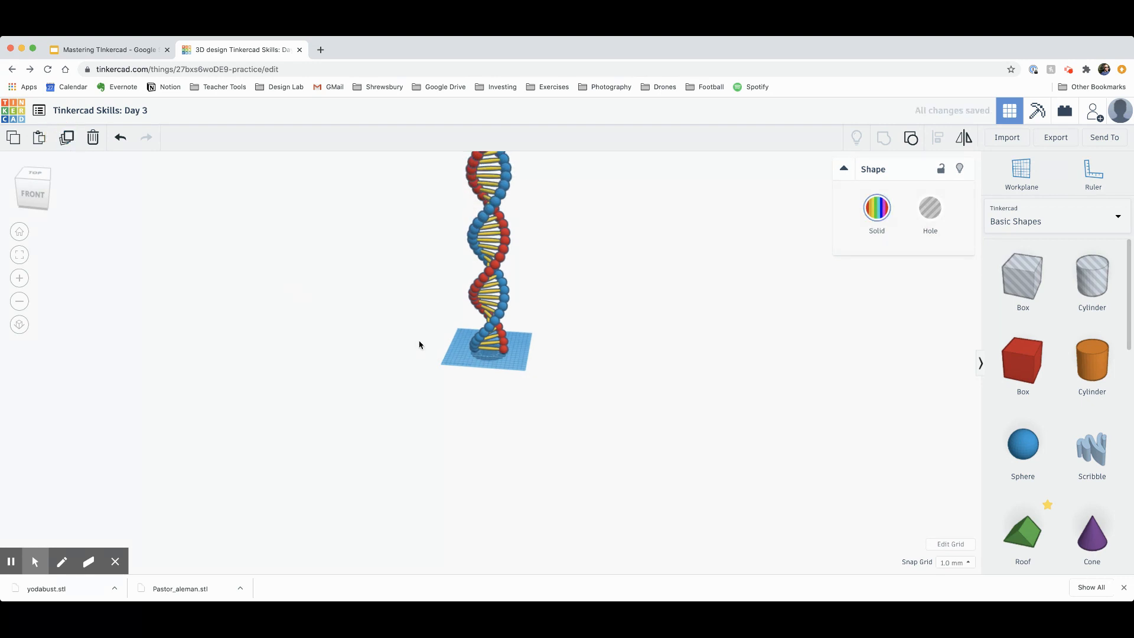
- Examine the full height of the helix, and inspect its spiral close up from directly above
right_drag(453, 346, 416, 443)
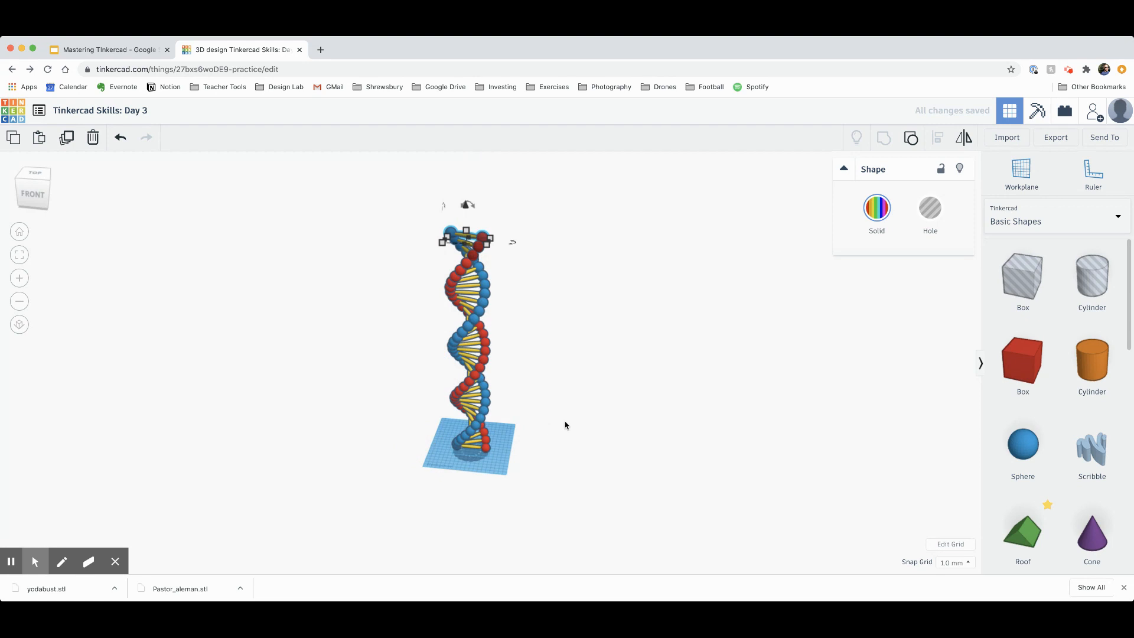
right_drag(563, 433, 559, 505)
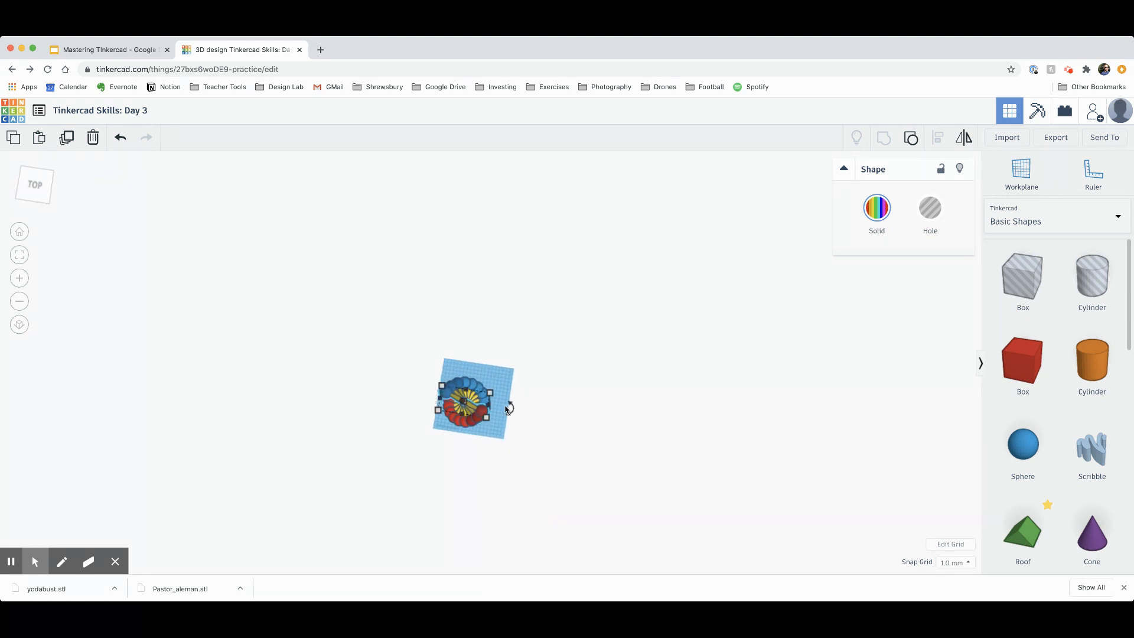
scroll(505, 402, up, 5)
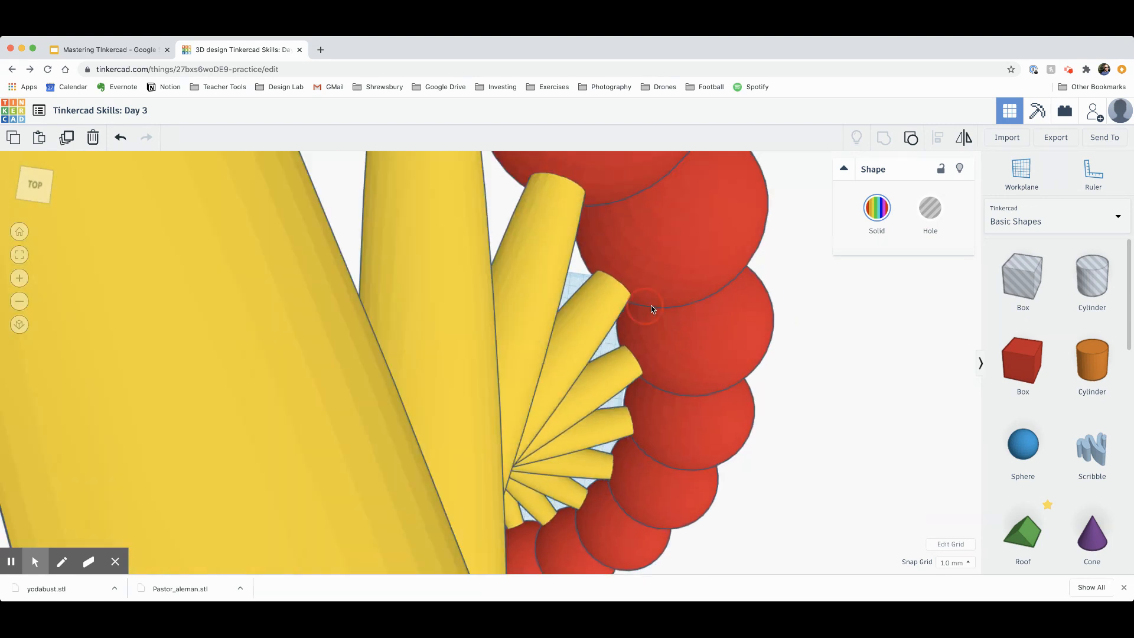